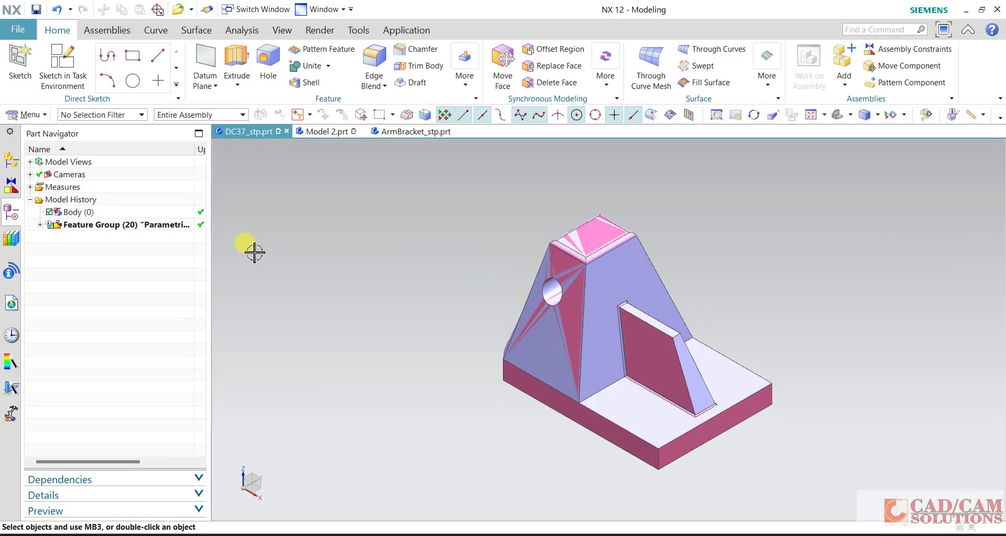
- Hide the "Parametric Model" feature group in DC37_stp.prt and widen the feature list so full names fit
mouse_move(396, 251)
middle_down()
mouse_move(409, 222)
mouse_move(408, 272)
mouse_move(393, 251)
middle_up()
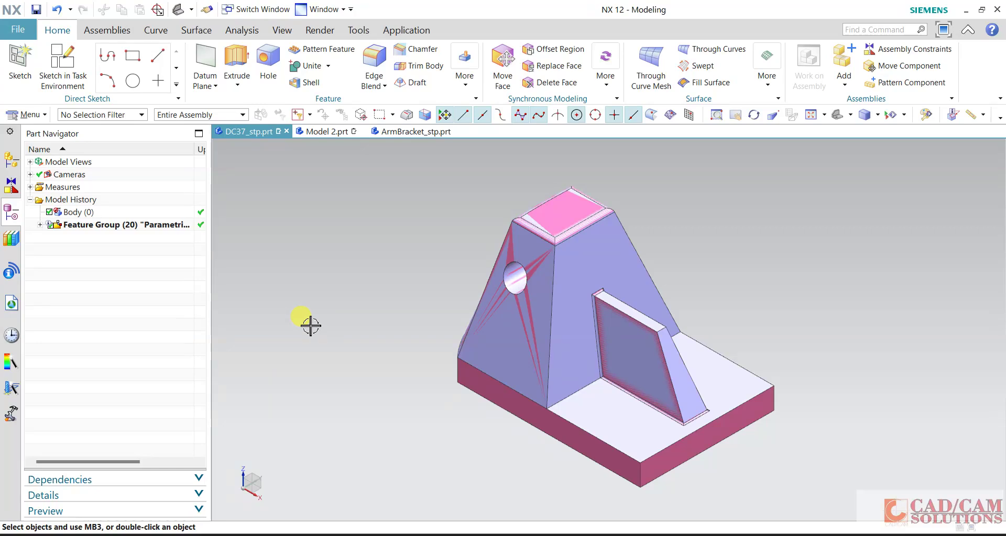
right_click(87, 231)
click(116, 13)
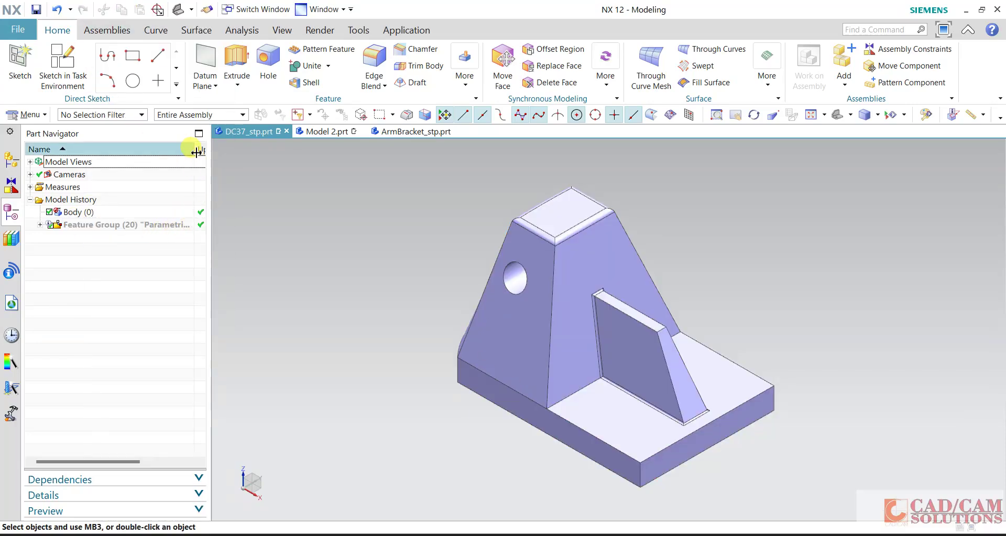
drag(198, 148, 234, 151)
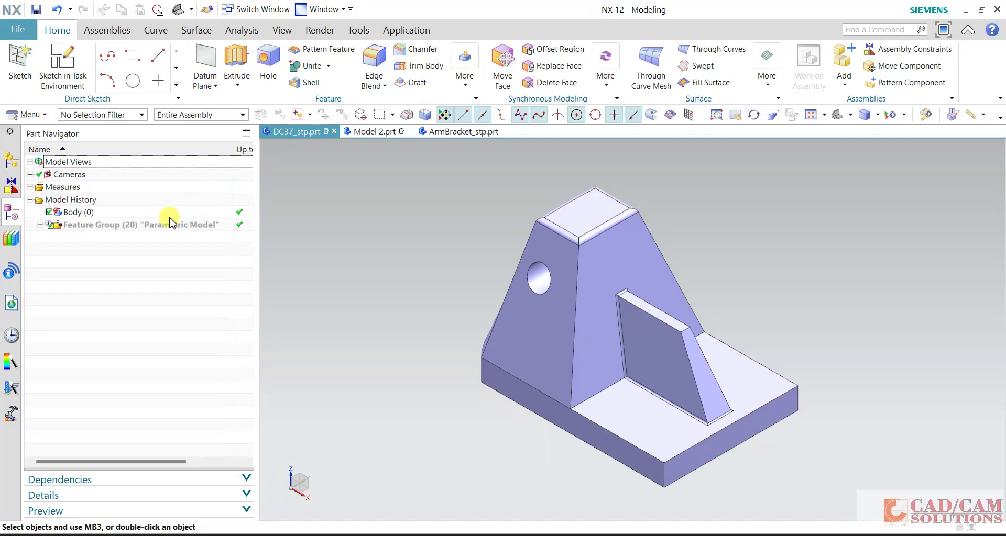
- Highlight Body (0) to see which geometry it covers in the model
click(78, 212)
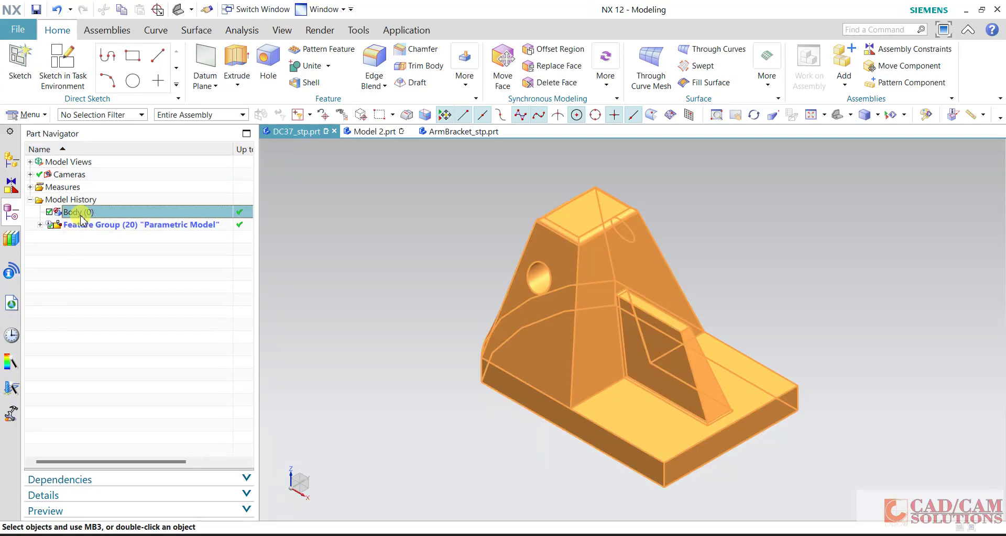
click(455, 270)
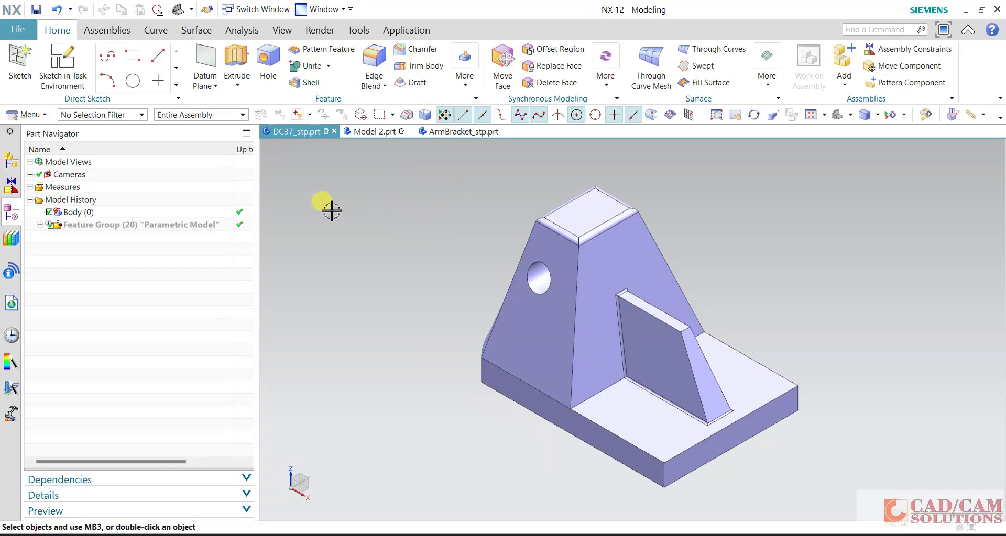
click(72, 214)
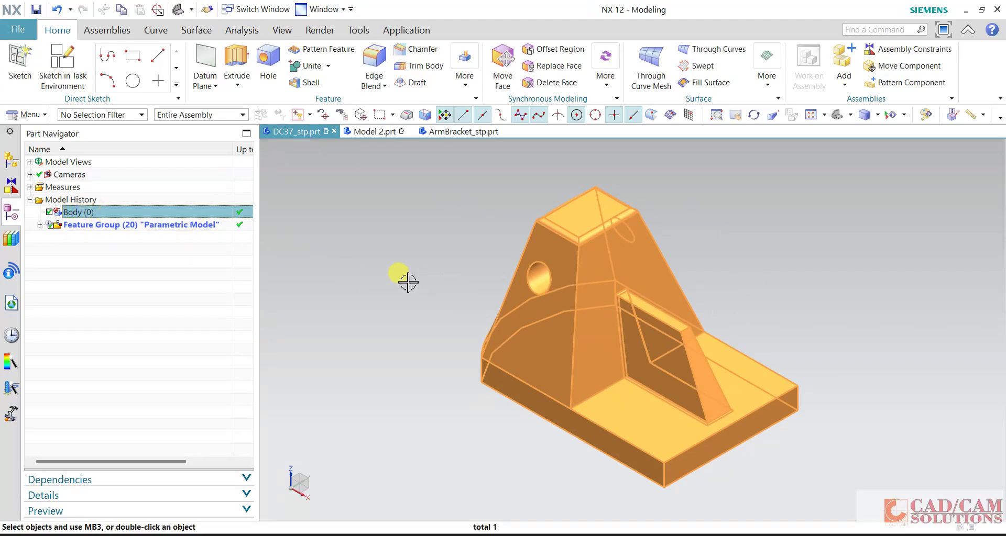
key(Escape)
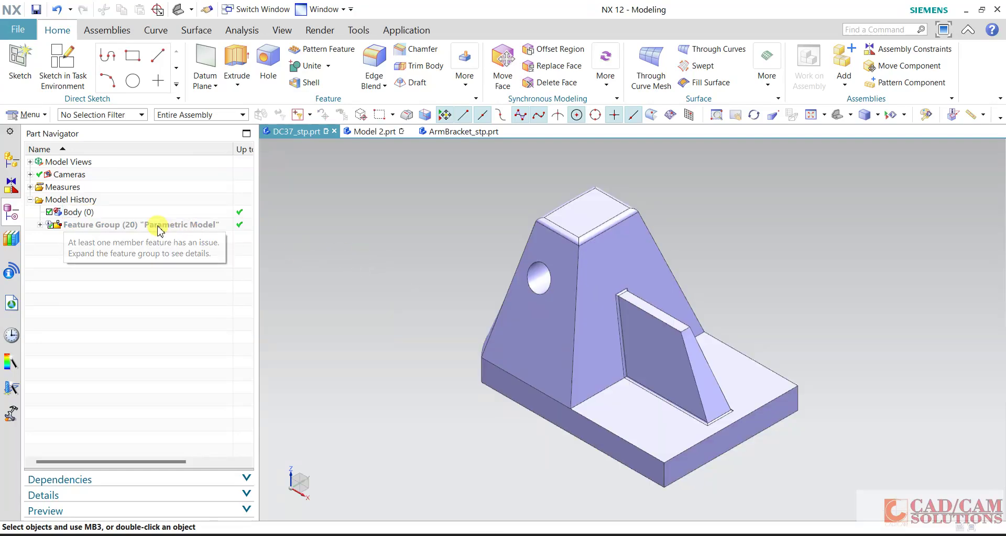
right_click(158, 231)
click(199, 432)
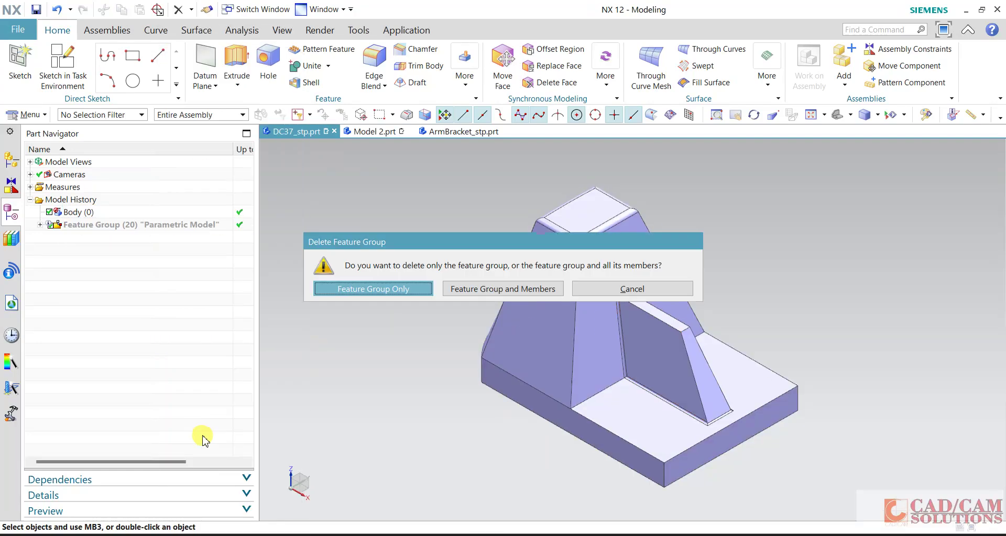
click(618, 289)
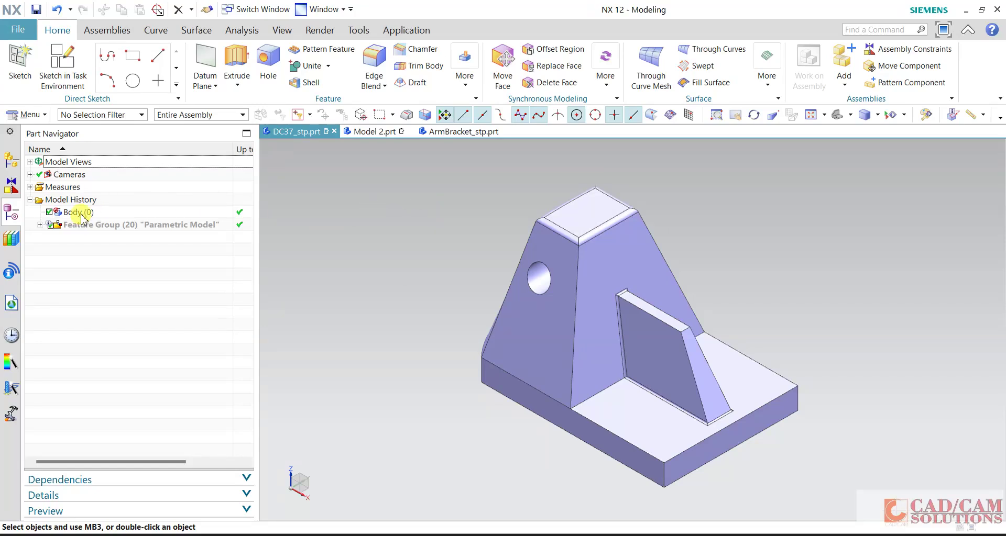
- Display the "Parametric Model" feature group in place of Body (0) and review the group's member features
click(151, 231)
right_click(151, 231)
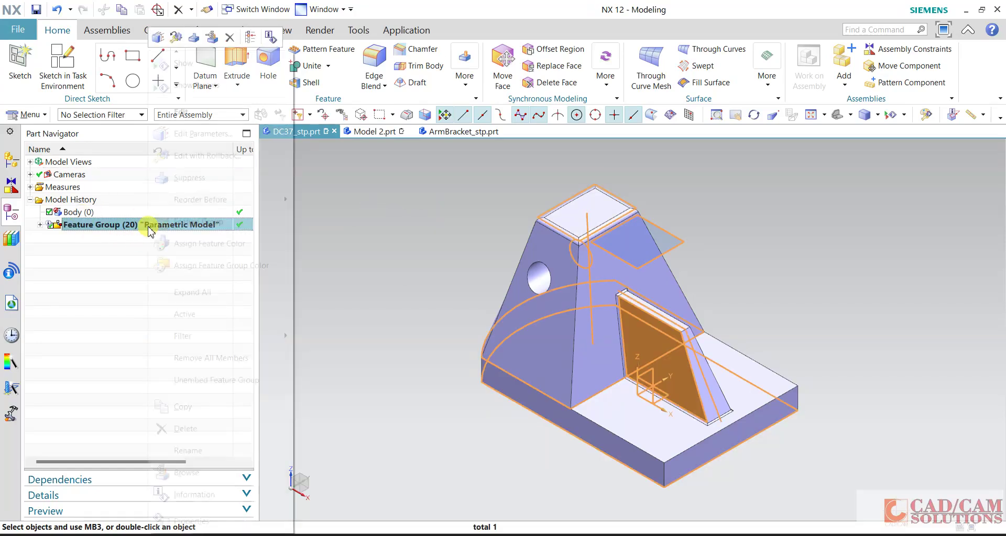
click(183, 64)
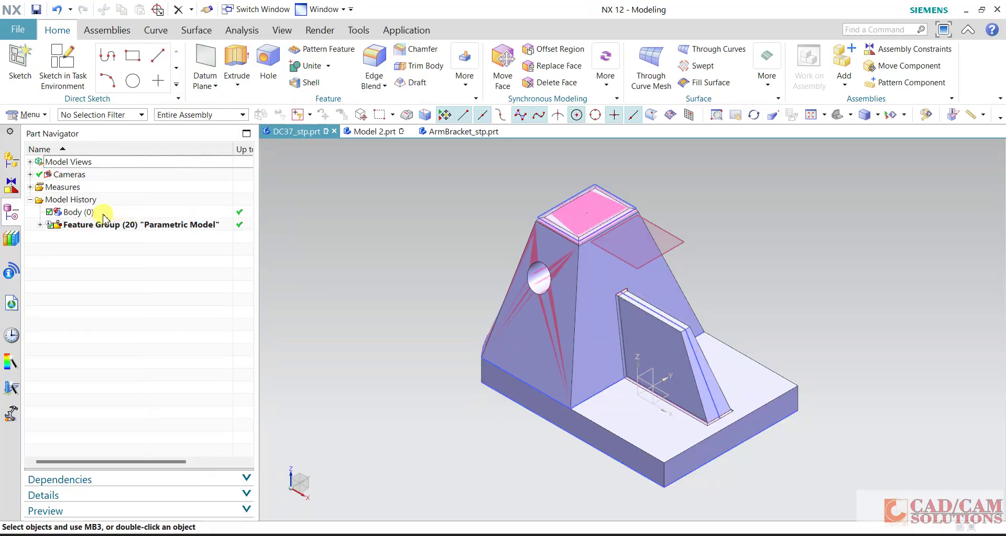
right_click(86, 212)
click(126, 153)
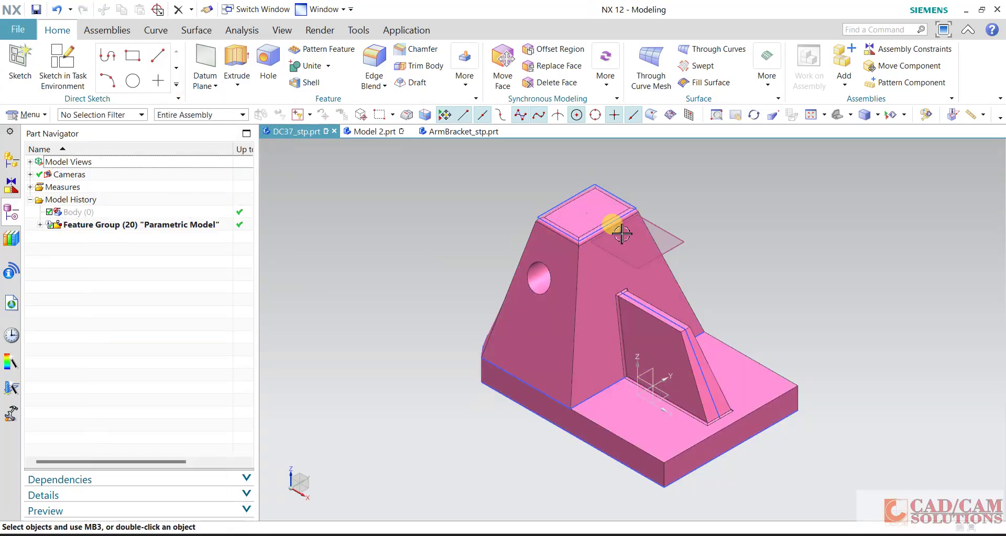
click(41, 226)
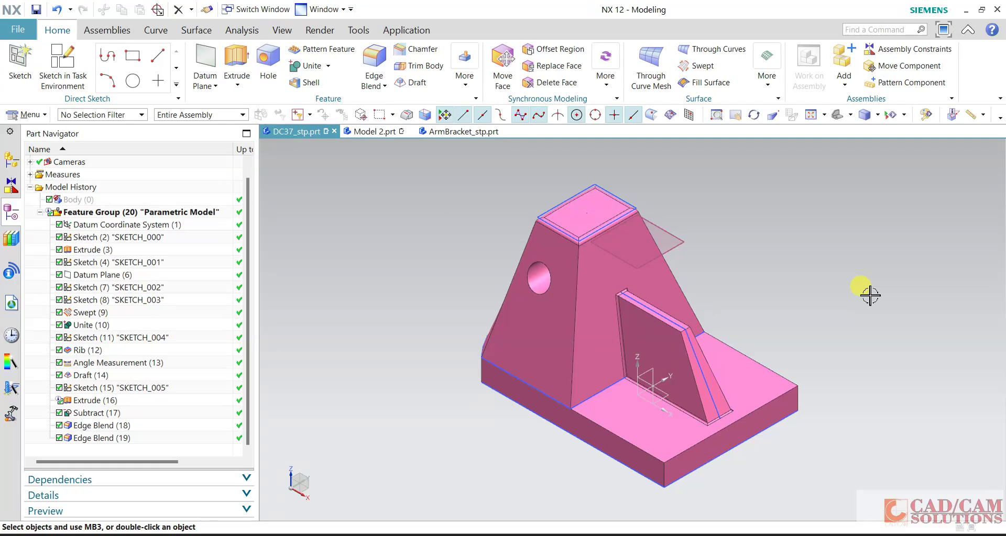
click(39, 213)
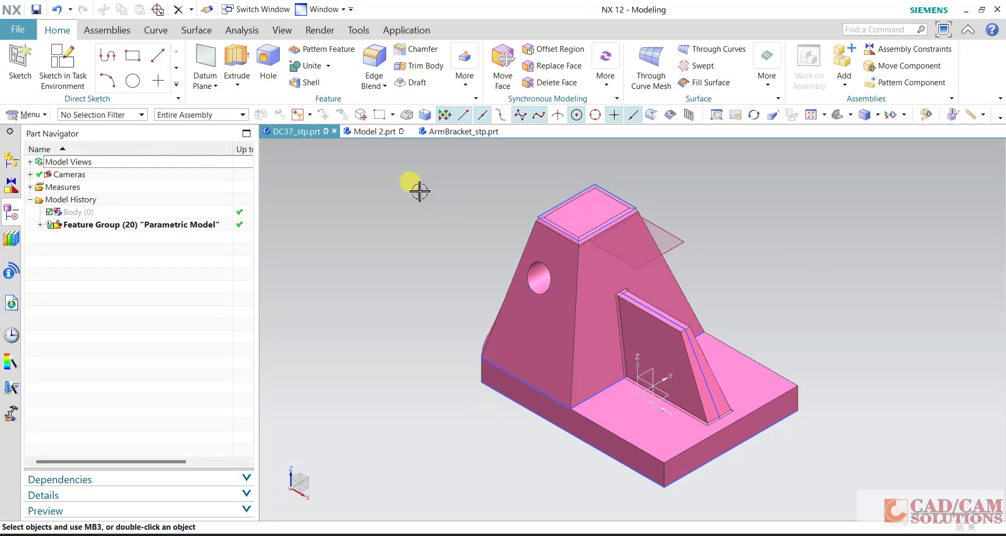
- Compare the bodies inside the "Dump" feature group of Model 2.prt with Body (0) in DC37_stp.prt
click(369, 132)
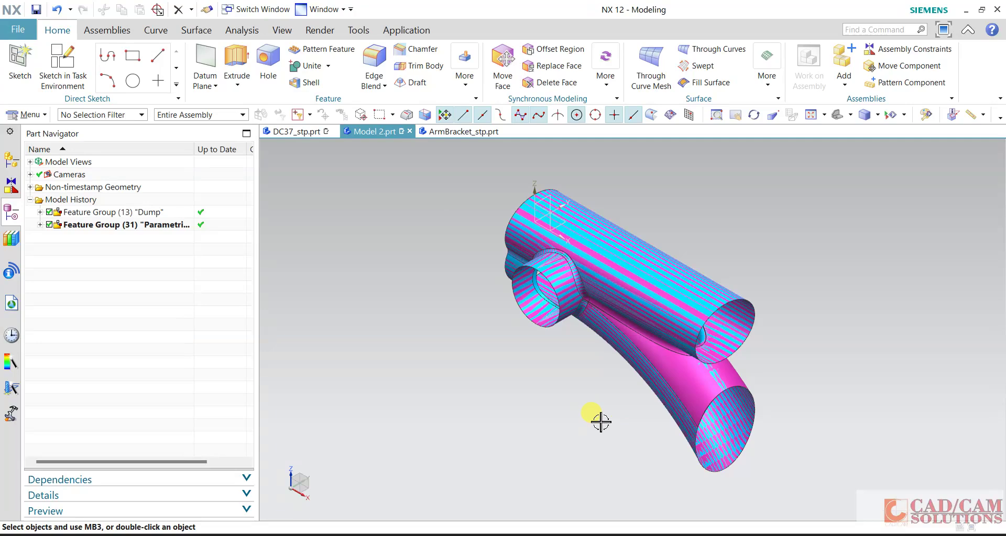
click(115, 214)
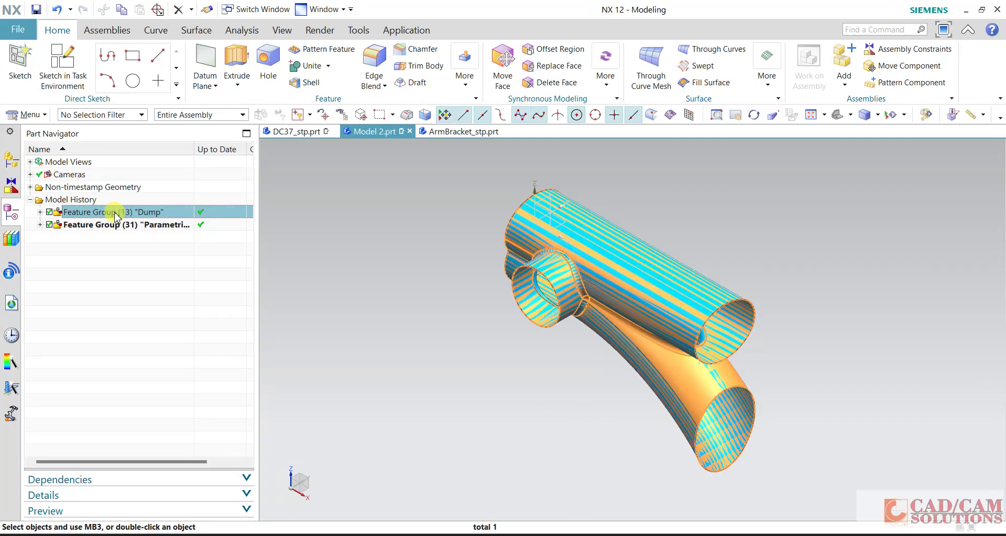
click(40, 212)
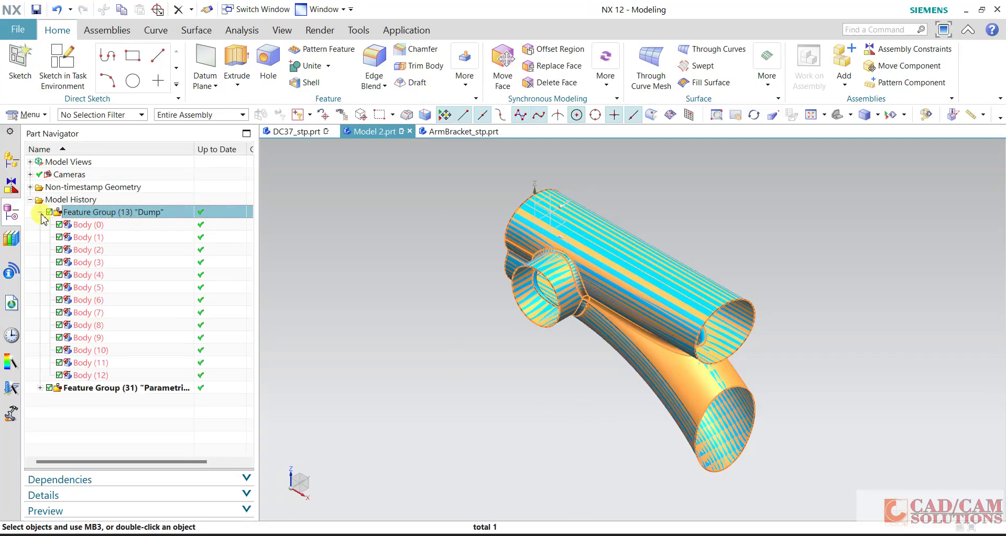
click(89, 225)
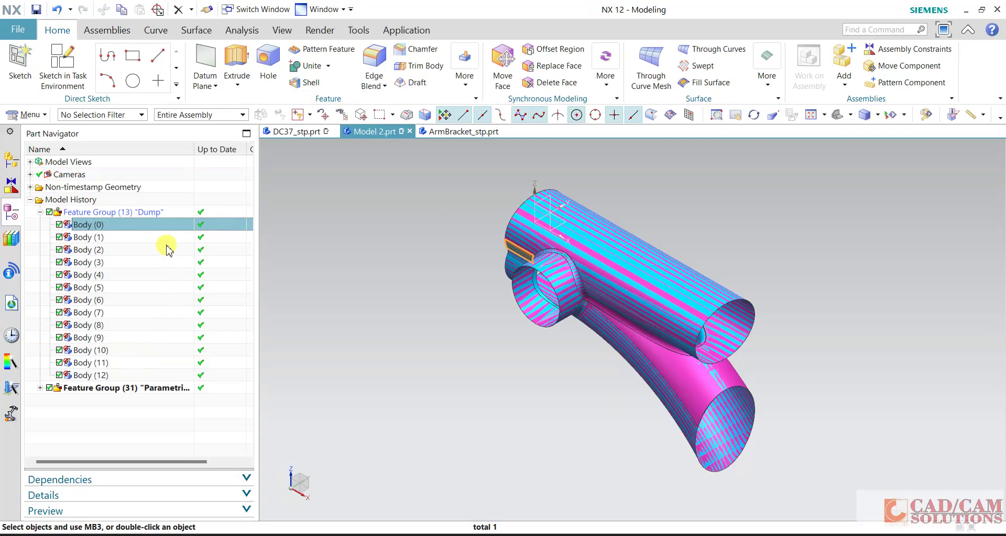
click(292, 136)
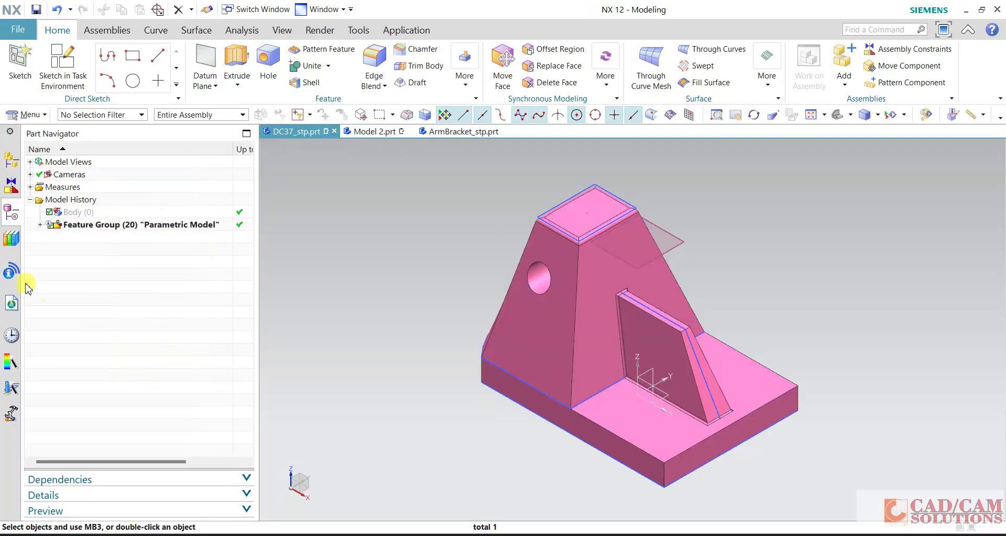
click(84, 212)
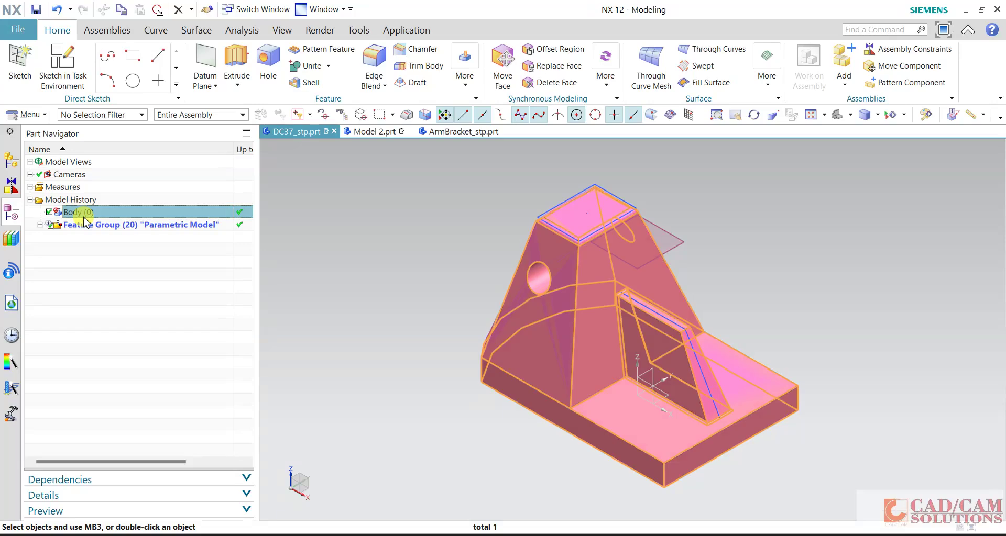
- Review the member features of the "Parametric Model" feature group in Model 2.prt and hide the group
click(375, 133)
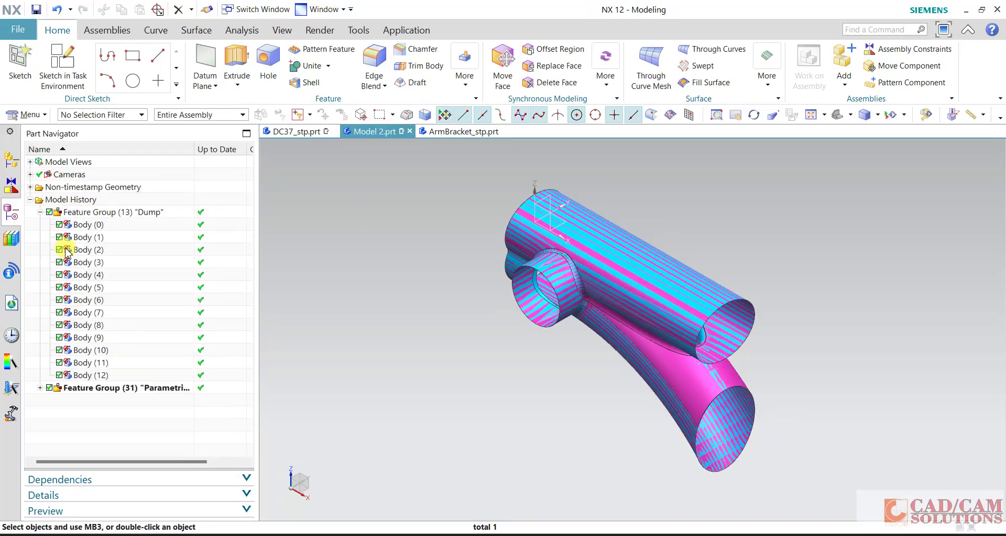
click(40, 213)
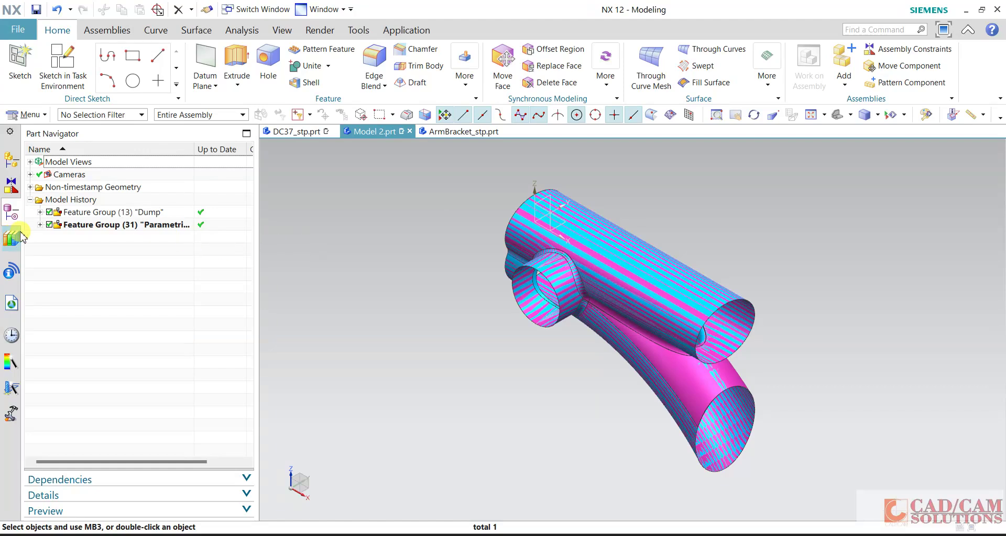
click(40, 224)
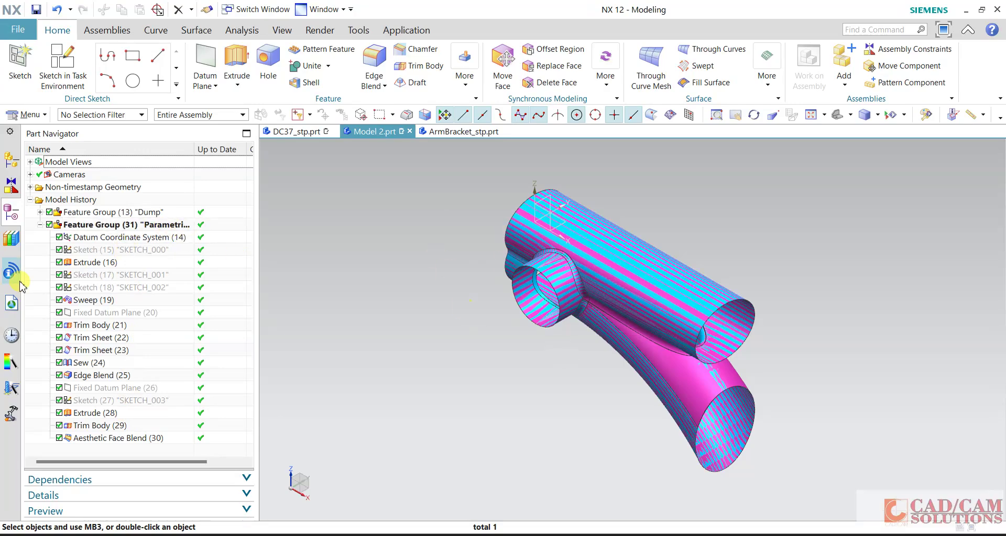
click(40, 224)
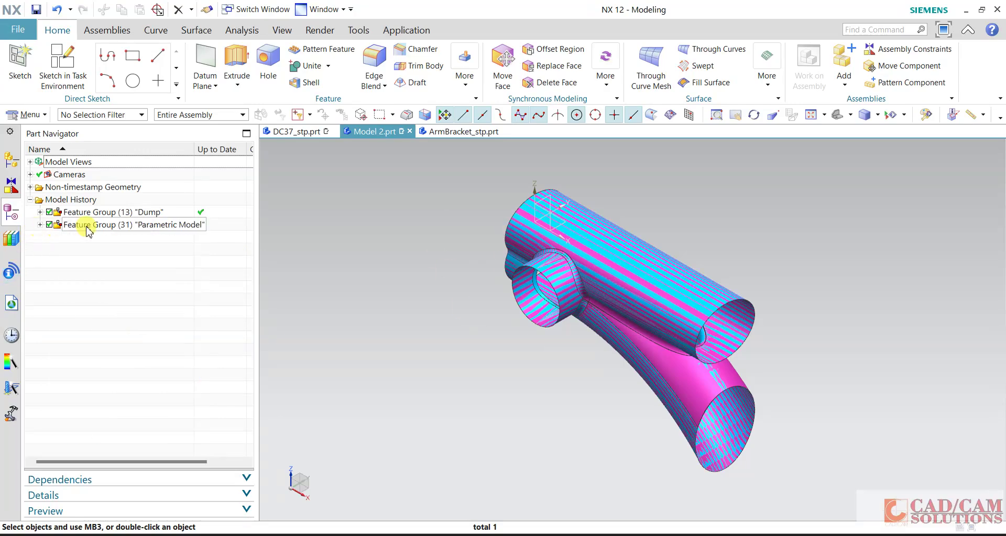
right_click(63, 225)
click(135, 17)
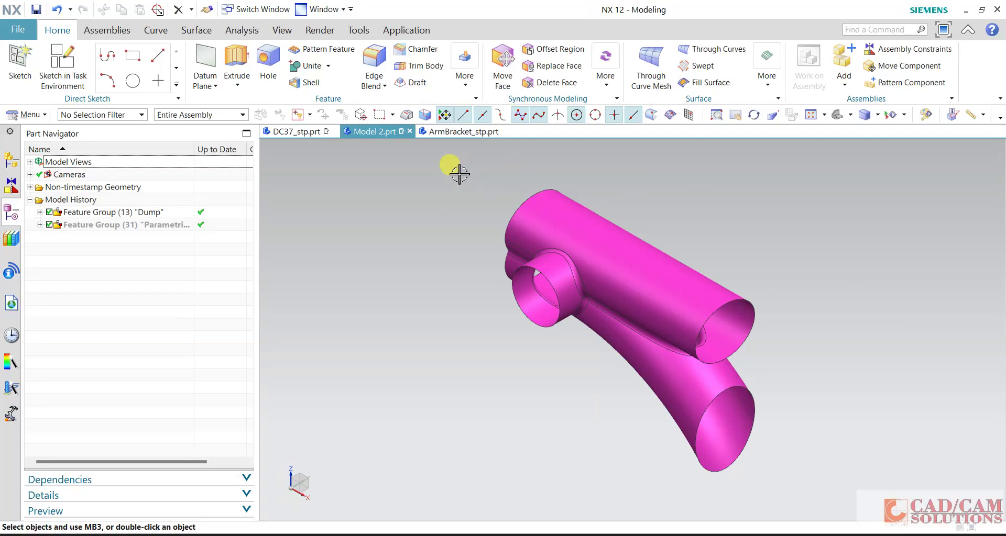
- Display ArmBracket_stp.prt and highlight Body (1) to examine the imported geometry
click(452, 131)
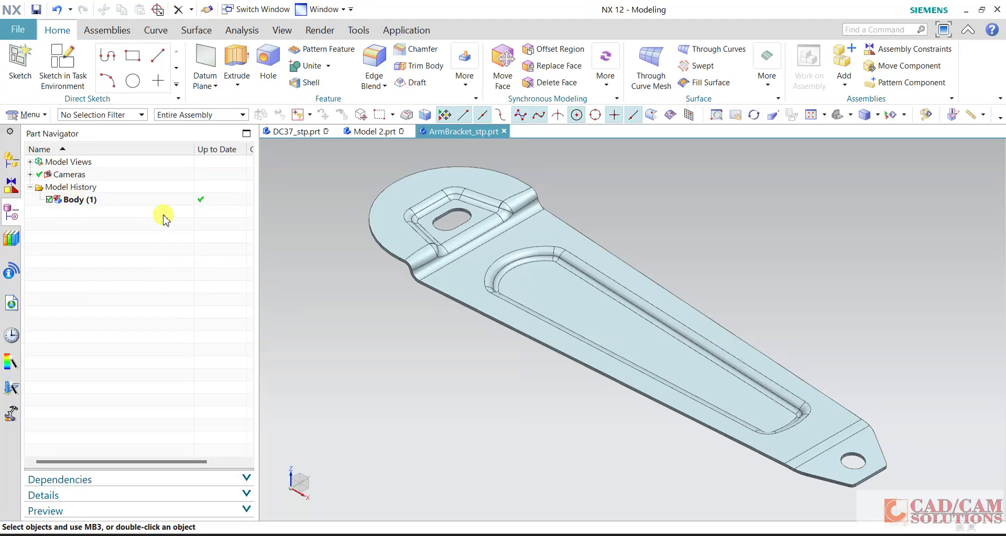
click(77, 203)
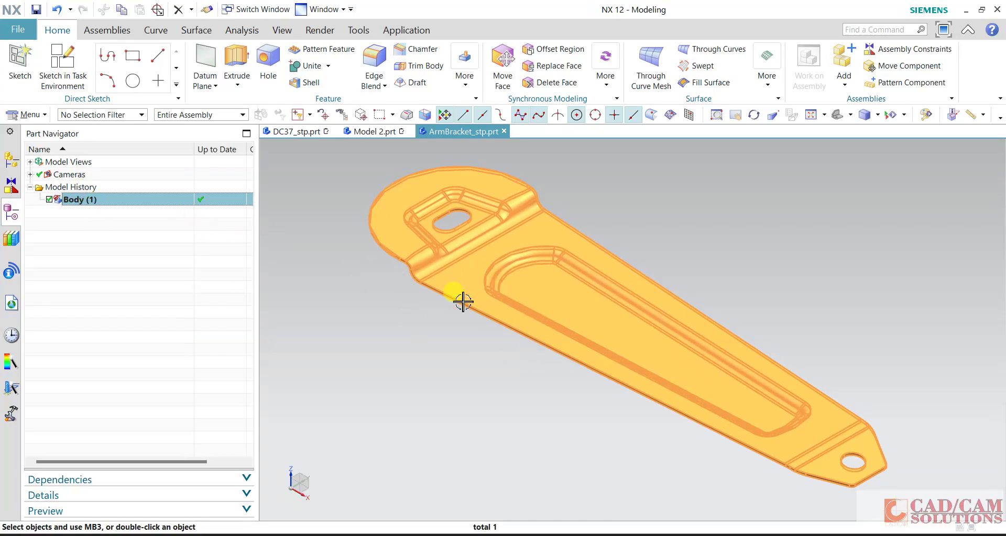
key(Escape)
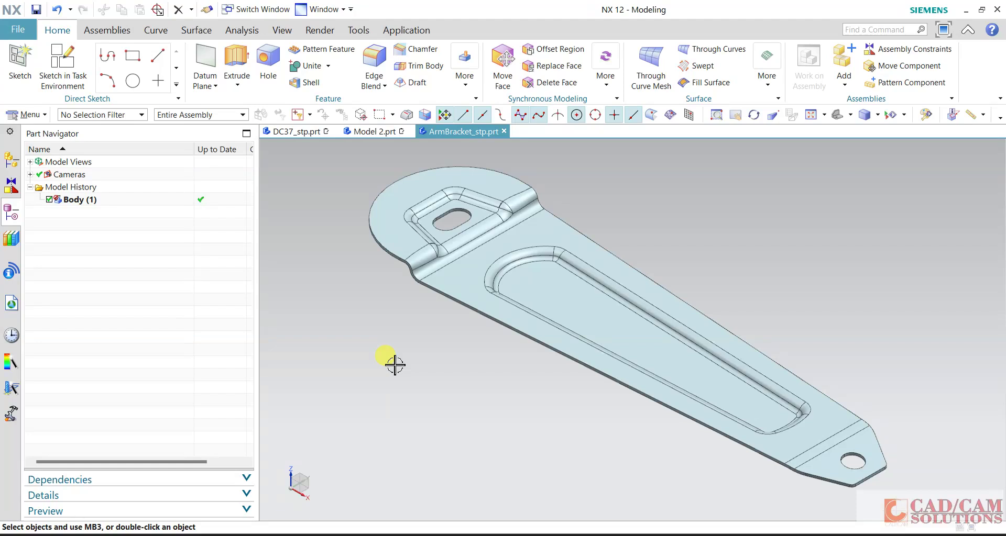
- In DC37_stp.prt, hide the "Parametric Model" feature group and show Body (0) instead
click(299, 133)
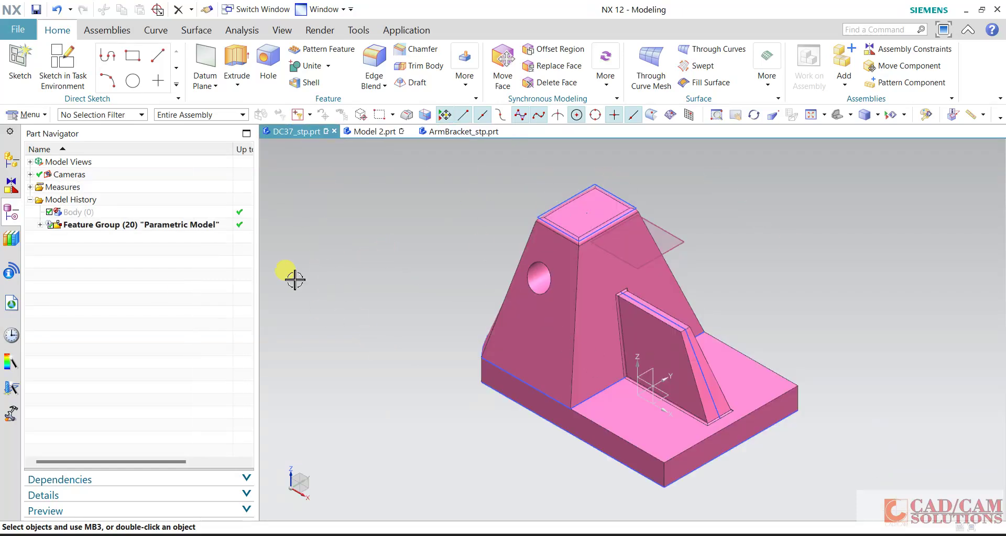
right_click(125, 233)
click(126, 225)
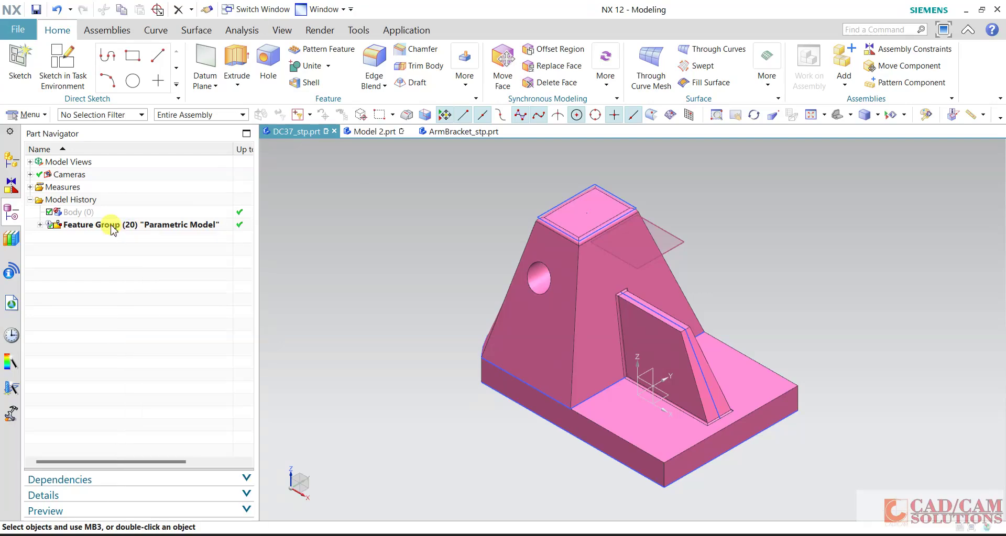
right_click(126, 226)
click(143, 41)
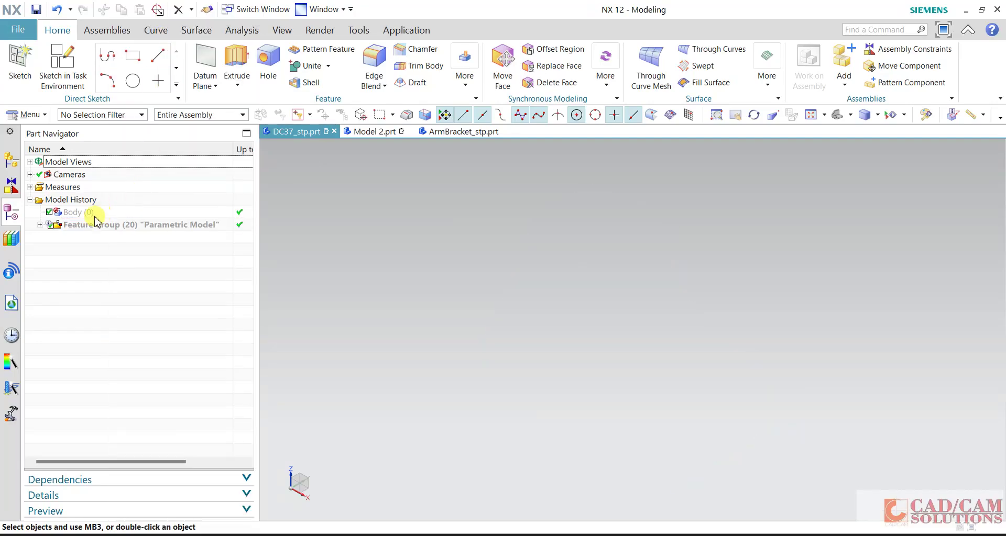
right_click(93, 215)
click(127, 151)
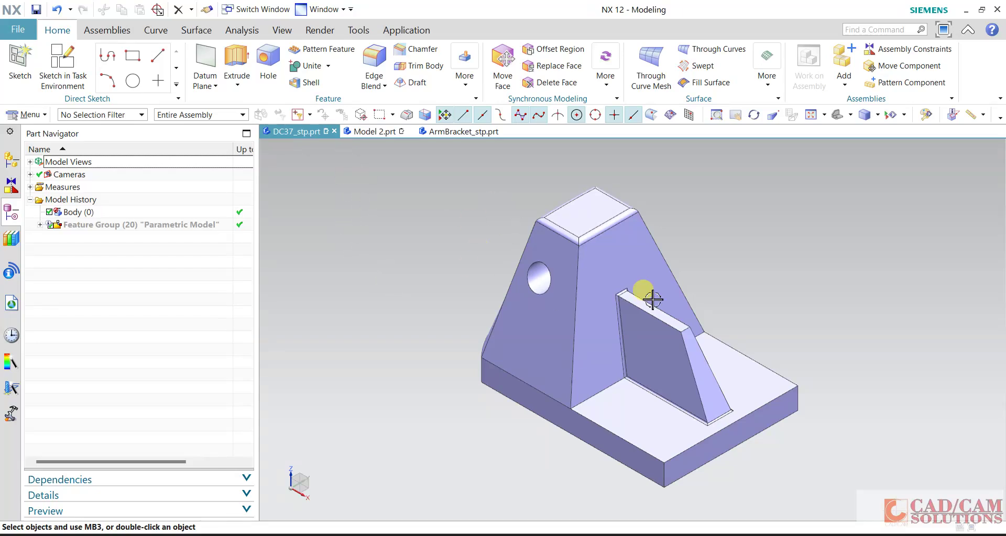
- Look over DC37_stp.prt and Model 2.prt again and make ArmBracket_stp.prt the displayed part
click(377, 133)
click(314, 131)
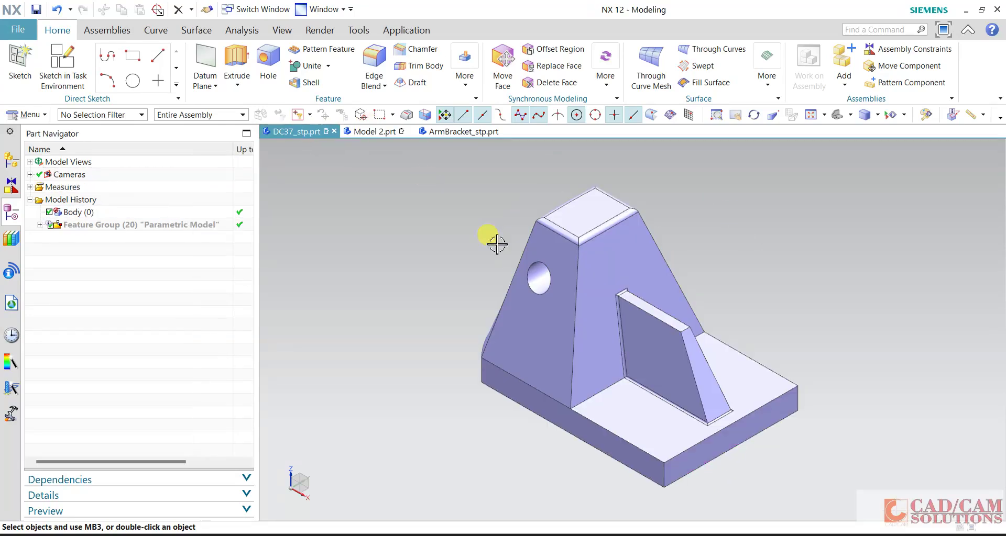
click(372, 131)
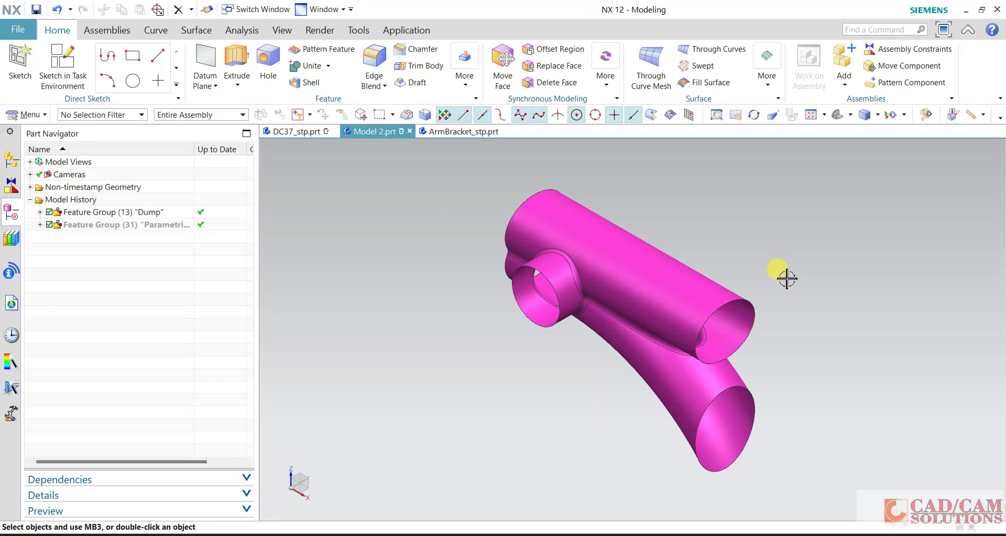
click(471, 131)
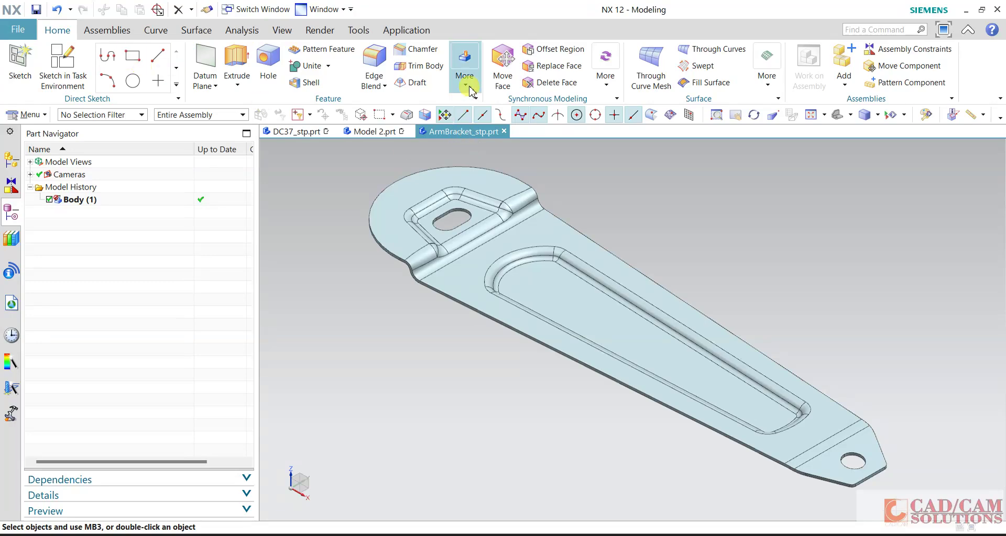
click(465, 65)
click(877, 267)
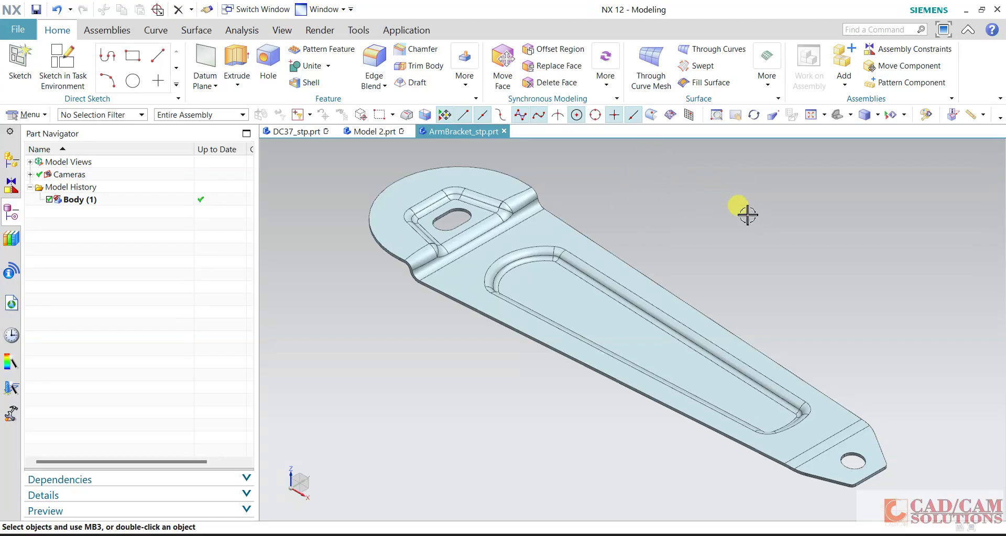
click(199, 33)
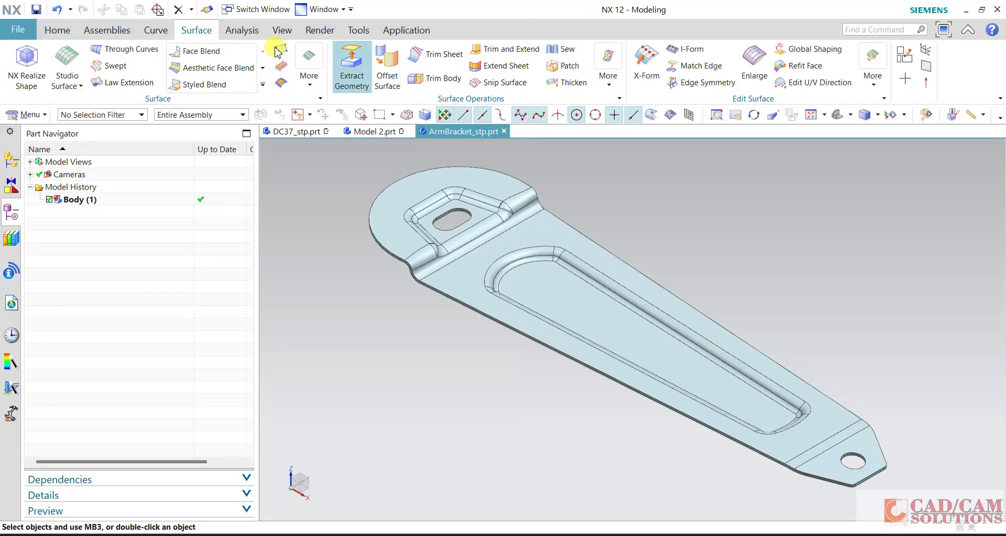
click(58, 30)
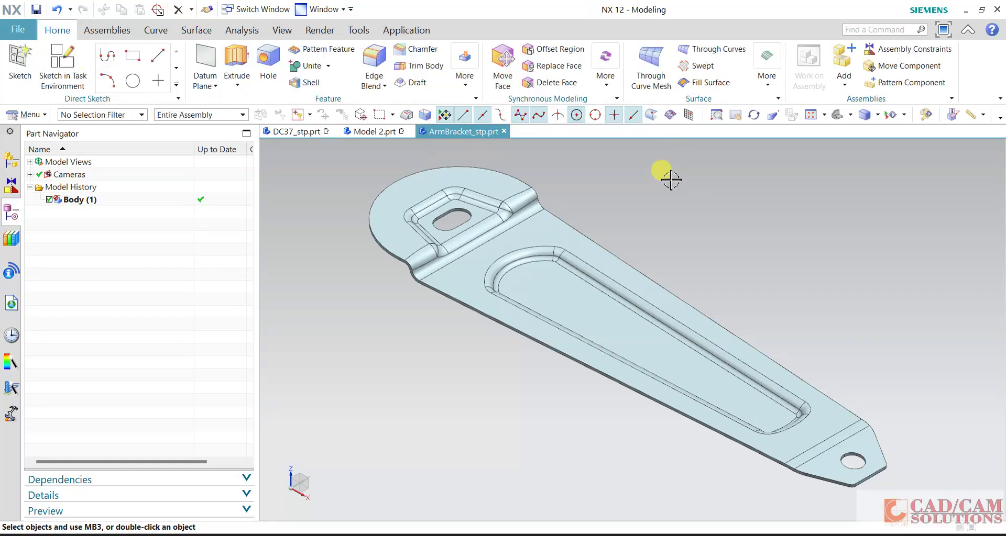
click(197, 30)
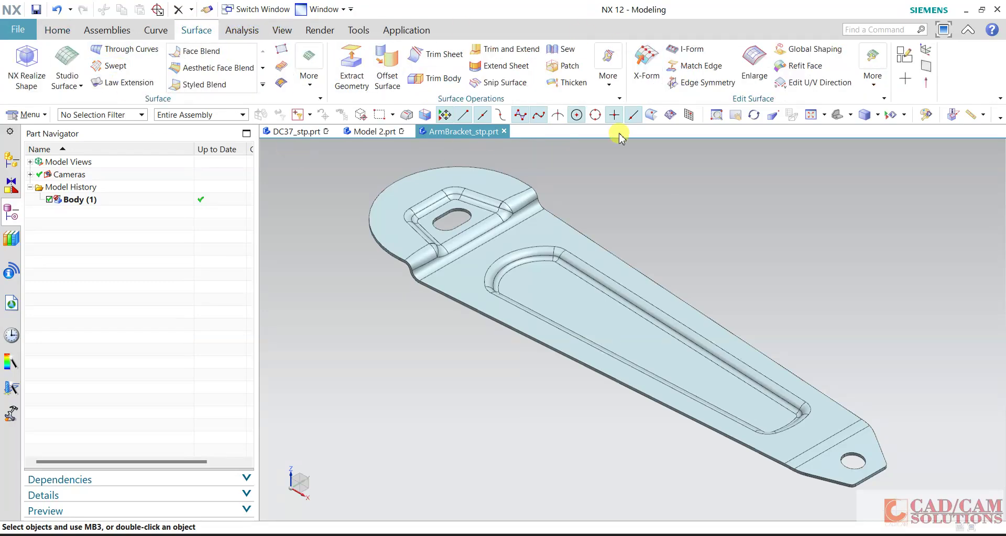
click(58, 31)
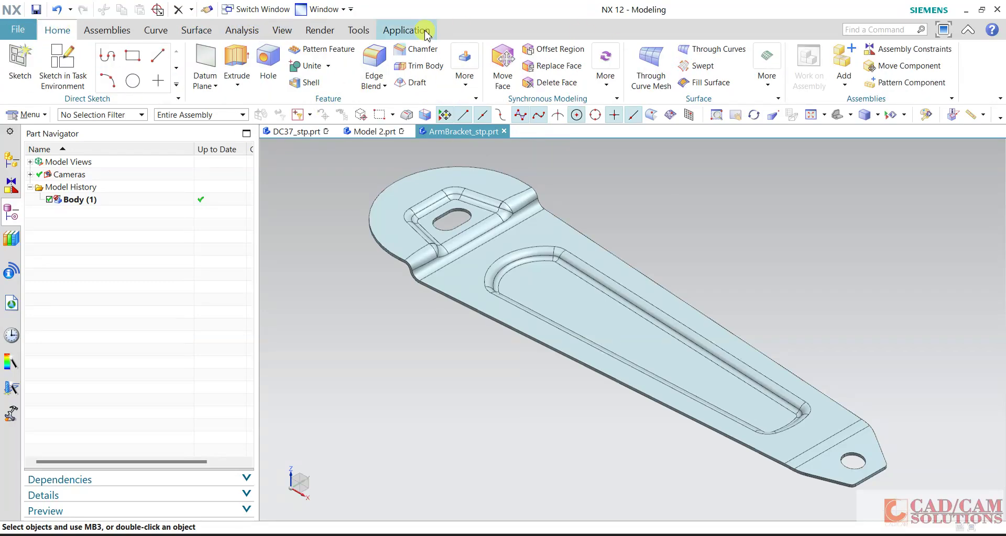
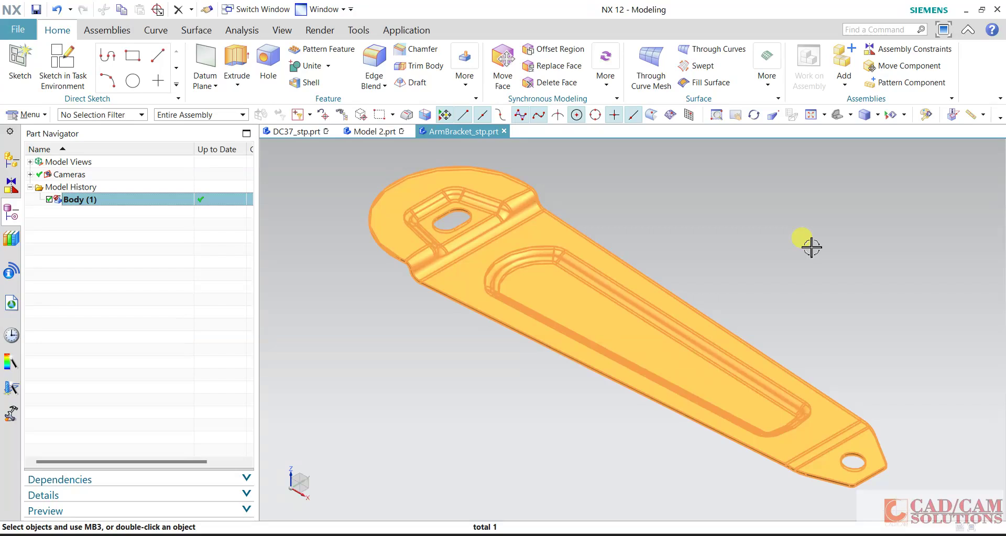
- Clear the selection of the imported bracket body and make DC37_stp.prt the displayed part
key(Escape)
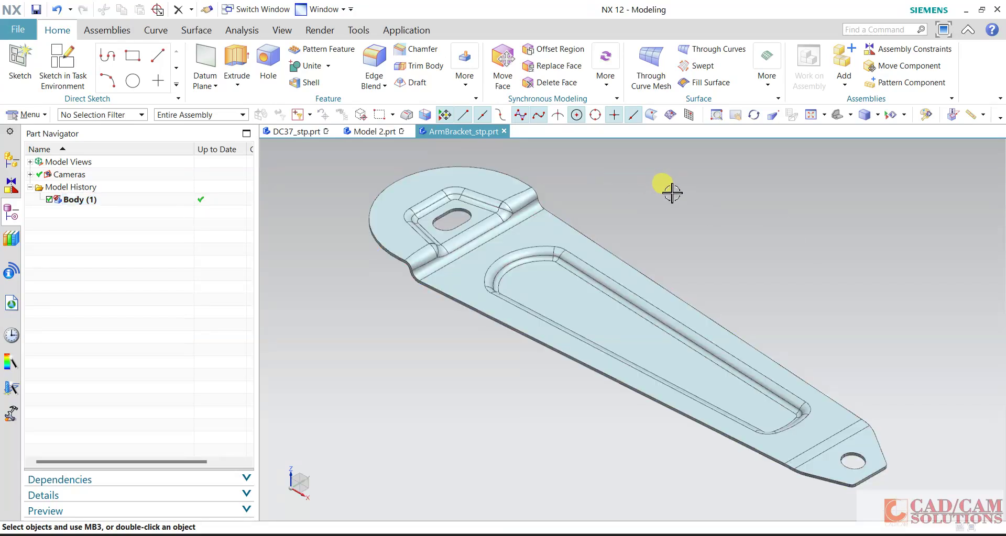
click(296, 131)
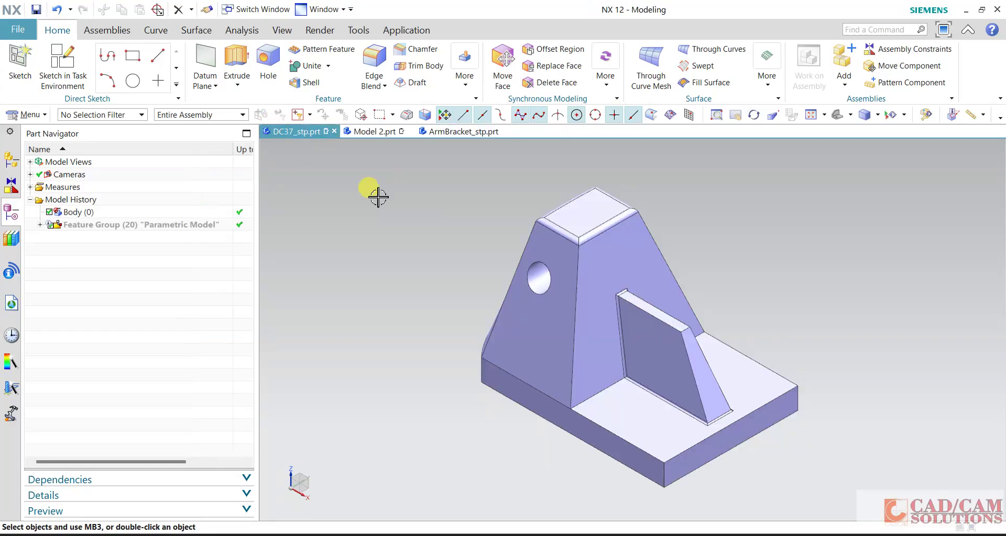
right_click(117, 231)
click(157, 81)
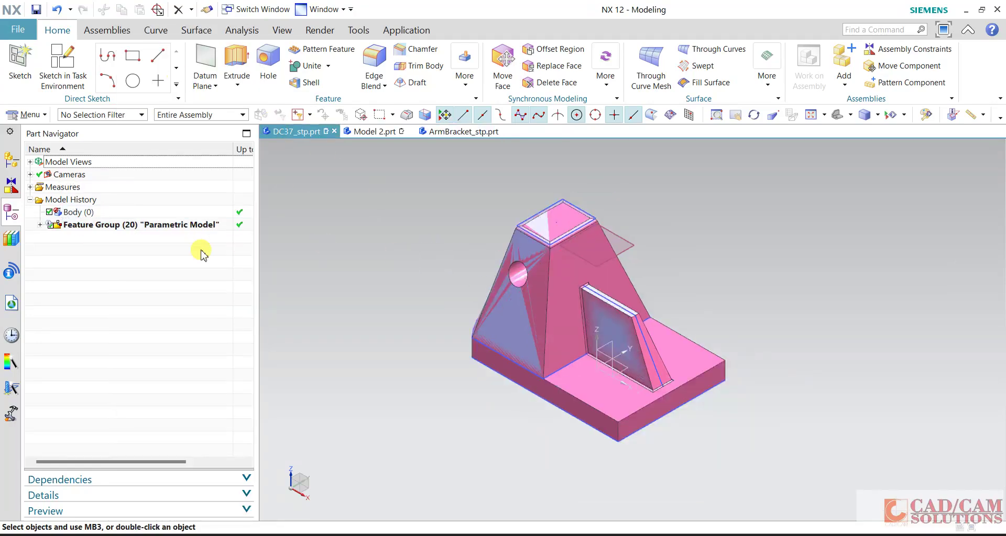
right_click(65, 225)
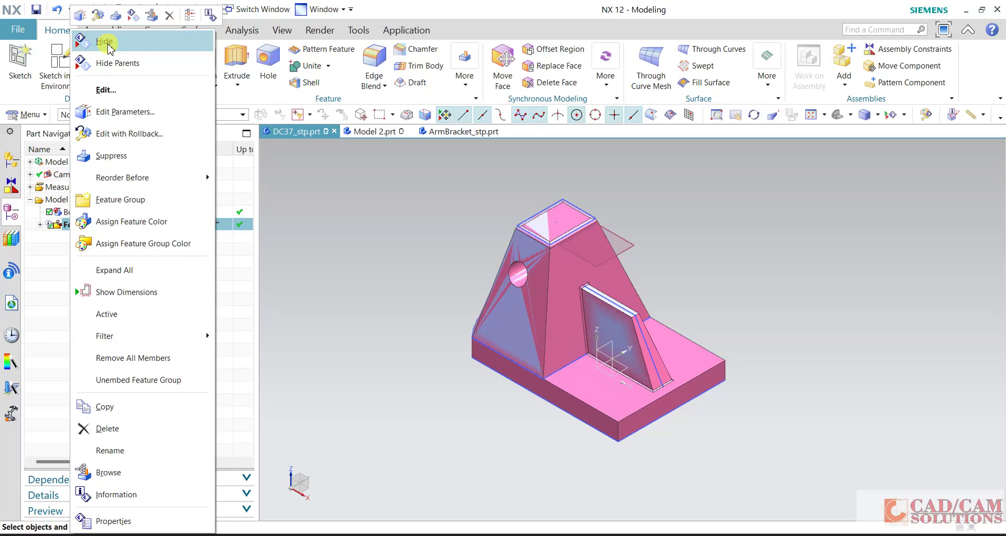
click(107, 46)
- Show the parametric solid through Edge Blend (19) in the "Parametric Model" group, leaving its sketches and datums hidden, and collapse the group
click(40, 225)
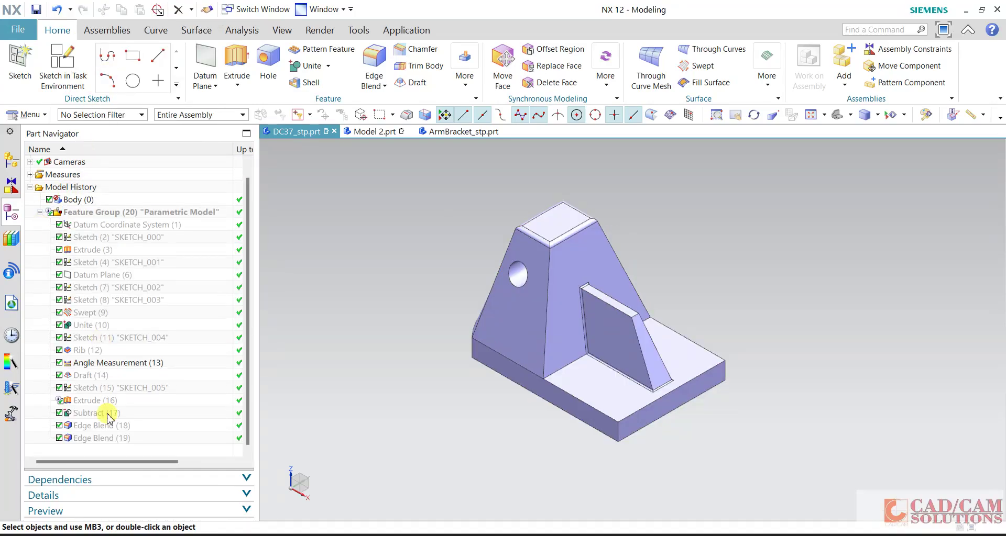
right_click(97, 443)
click(127, 16)
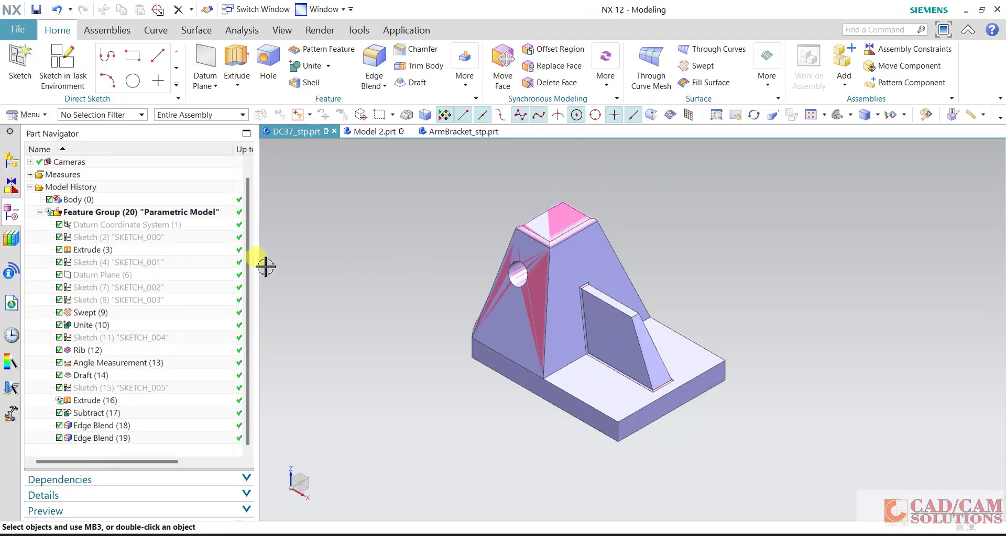
click(40, 212)
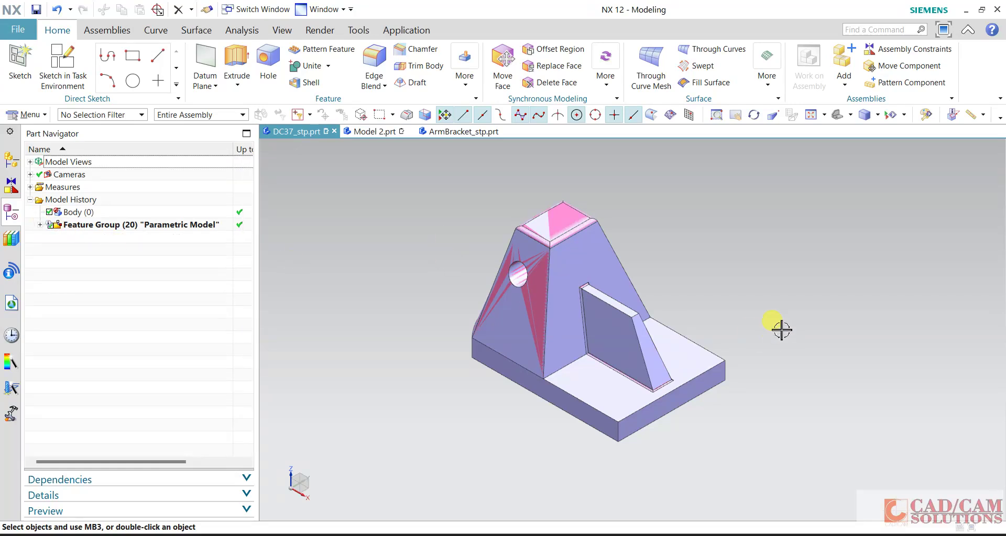
- Use Move Object with Dynamic motion to shift the original Body (0) along negative XC, clear of the parametric body
shift+middle_drag(781, 330, 887, 372)
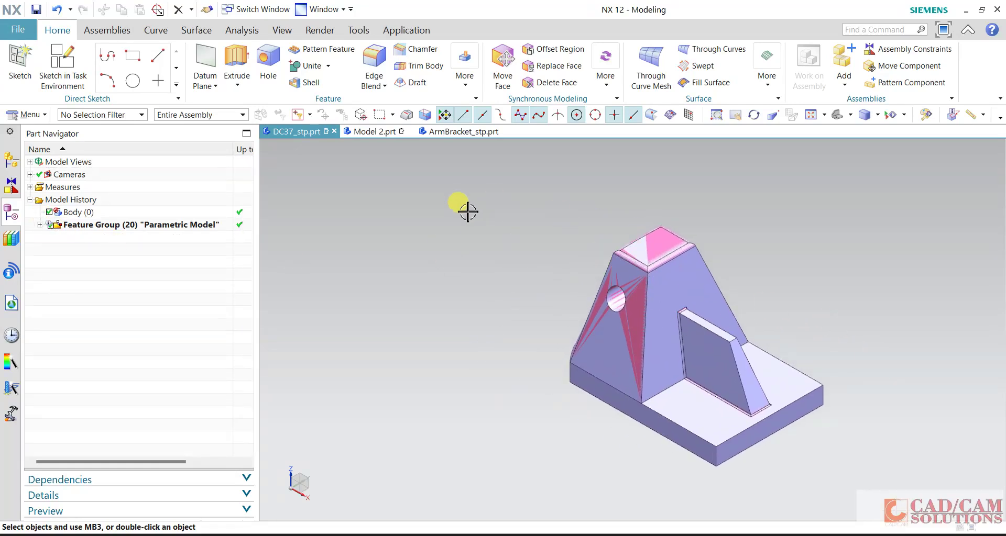
shift+middle_drag(532, 265, 543, 287)
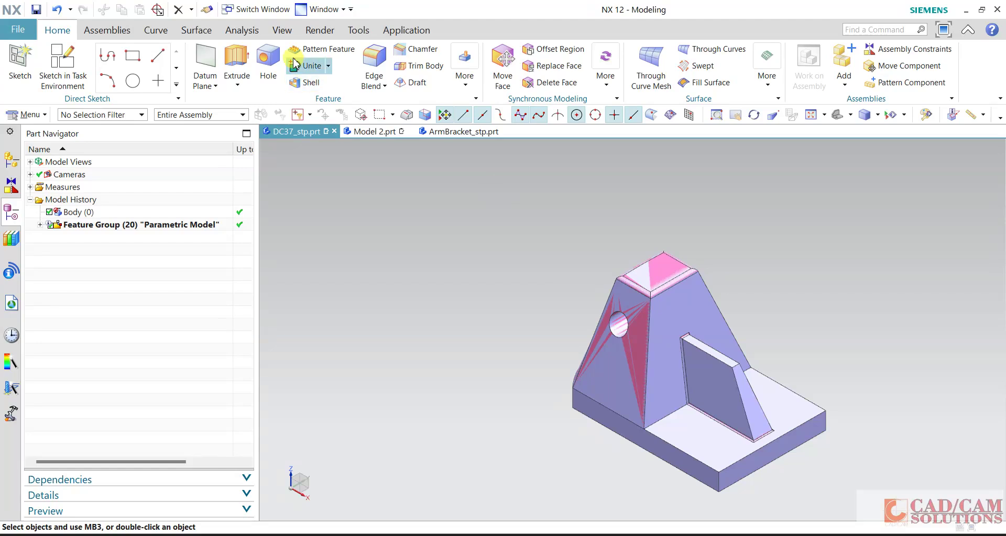
click(358, 30)
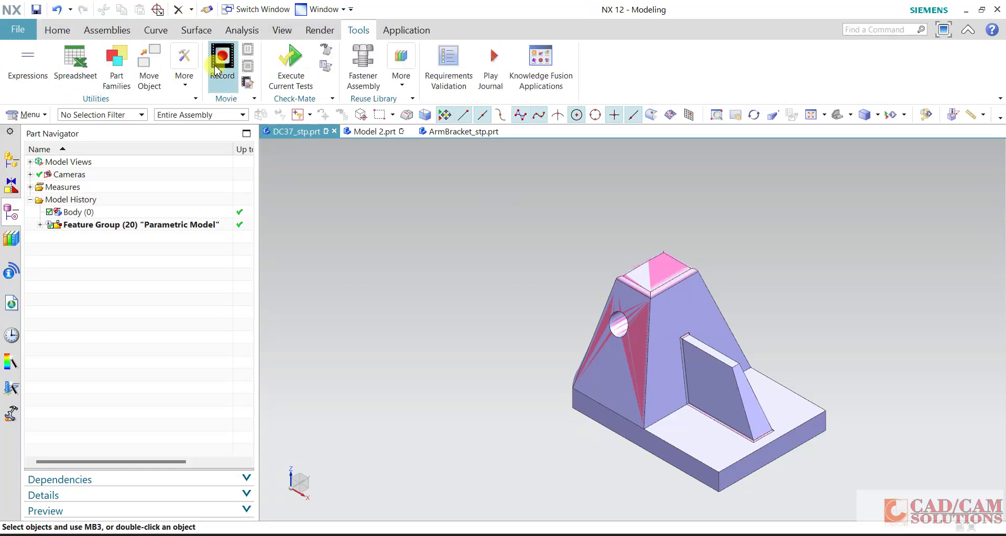
click(147, 69)
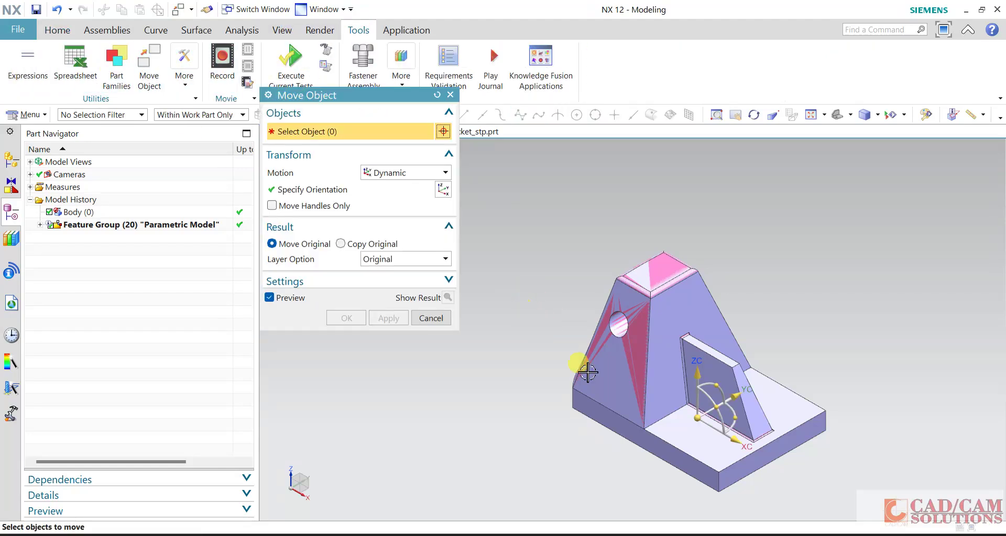
click(79, 212)
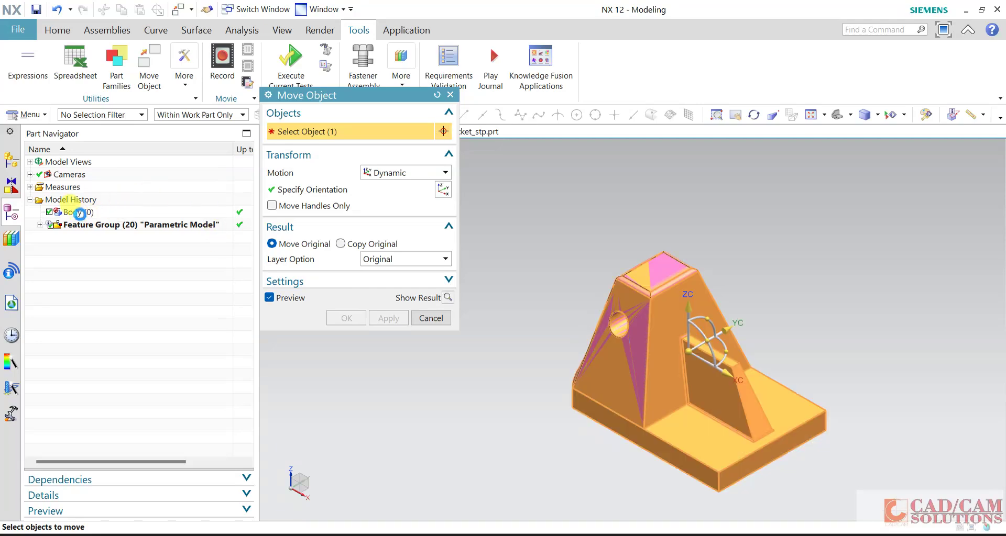
drag(729, 373, 554, 239)
click(348, 319)
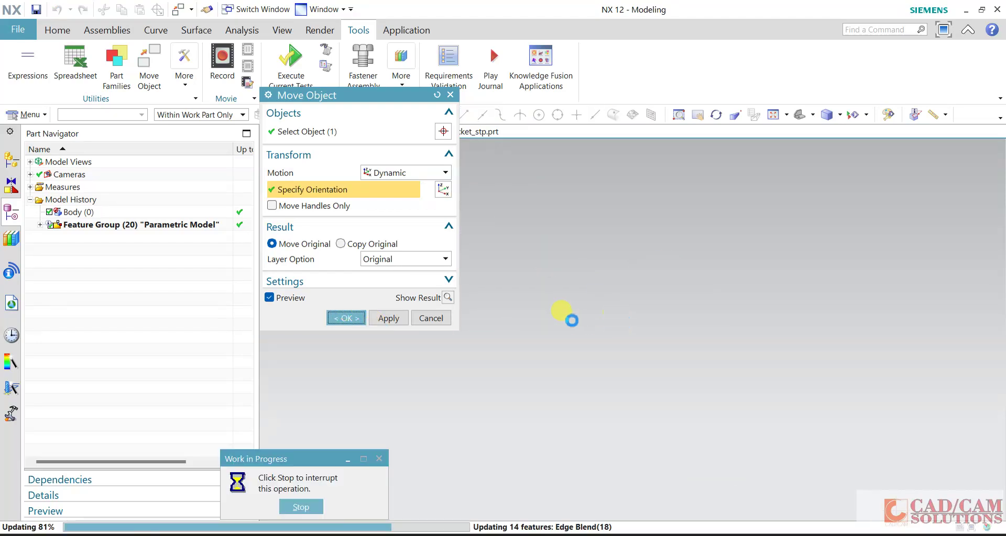
scroll(445, 344, down, 2)
scroll(423, 330, up, 4)
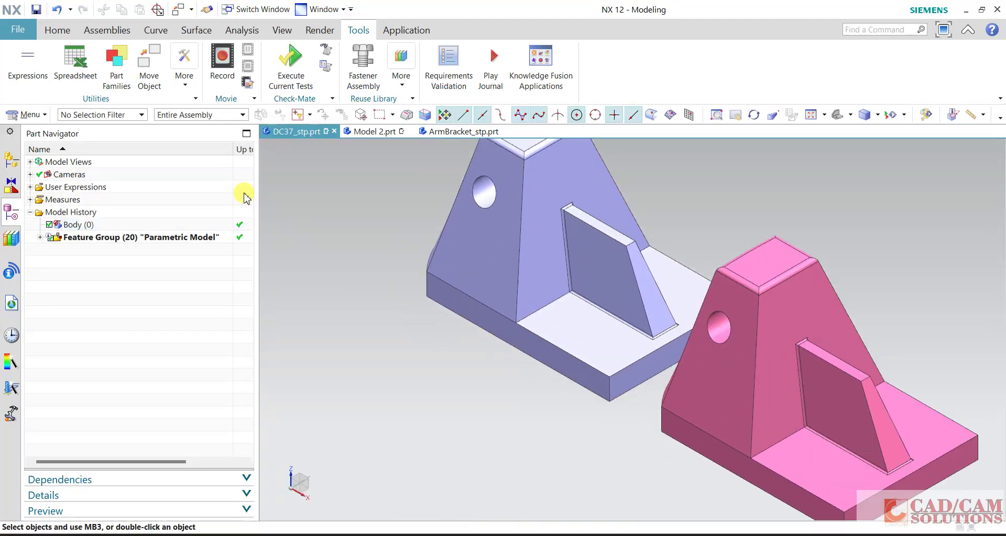
- Review the member features of the "Parametric Model" group, show its Datum Coordinate System (1), and collapse the group
click(53, 31)
scroll(412, 256, down, 1)
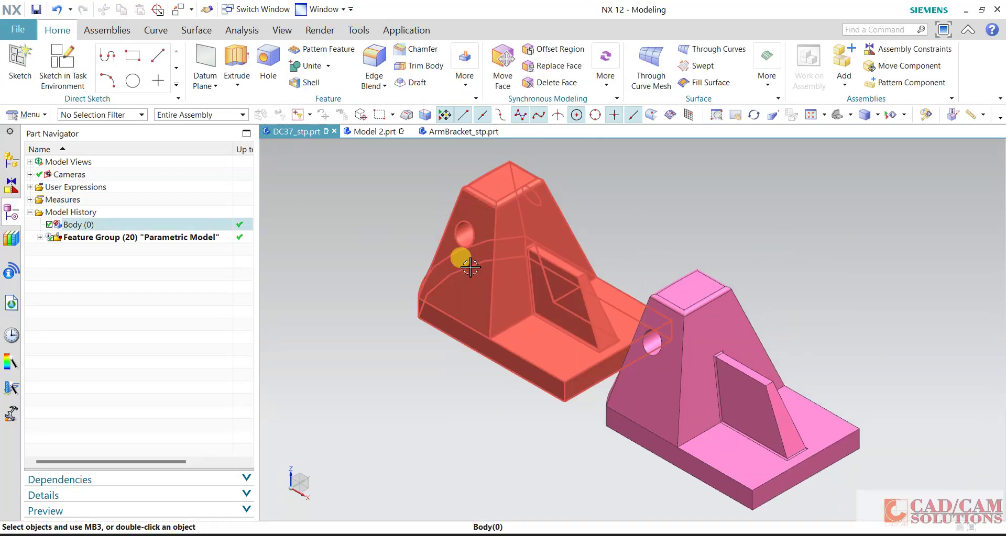
click(40, 239)
click(136, 212)
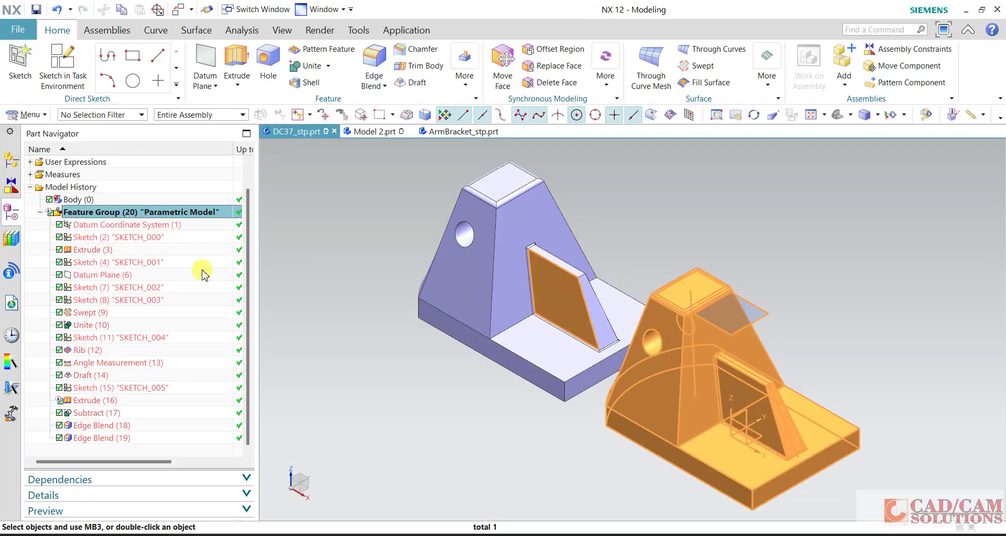
right_click(151, 226)
click(191, 38)
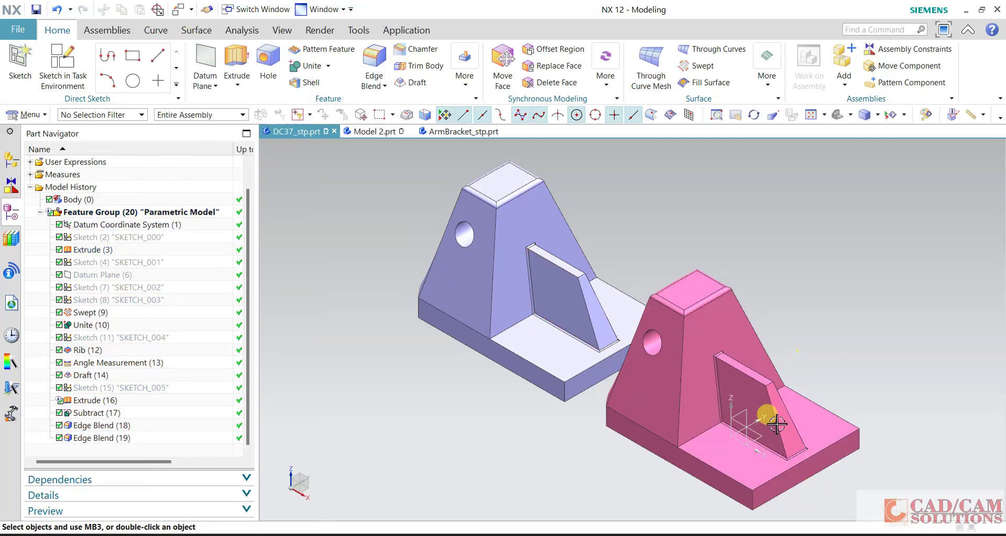
click(41, 213)
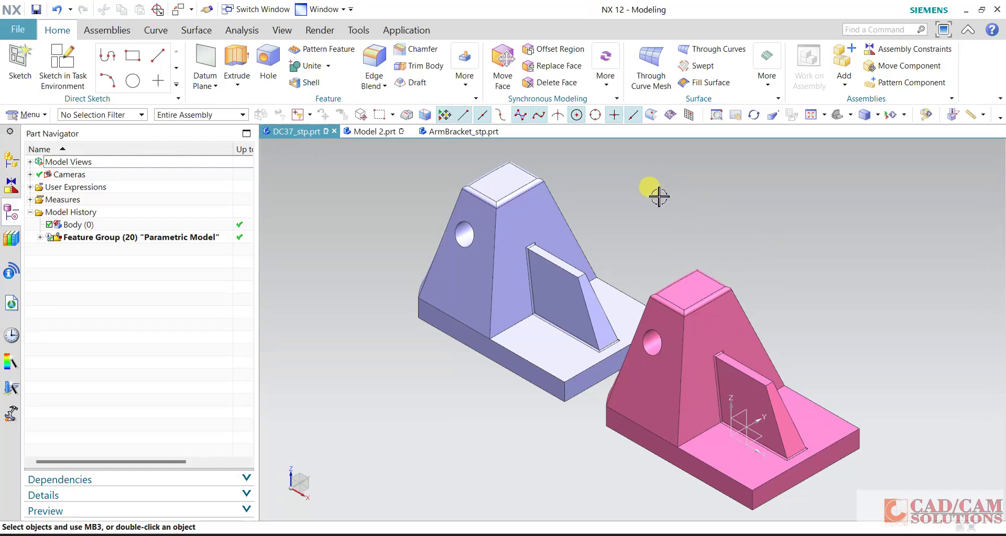
- Highlight Body (0) and examine it side by side with the parametric body
click(530, 284)
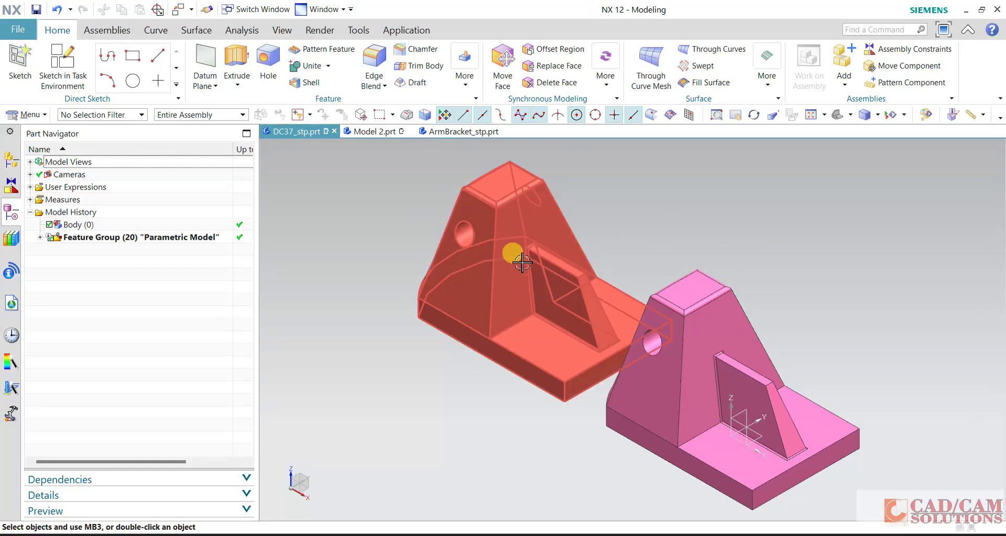
click(325, 162)
scroll(354, 263, down, 1)
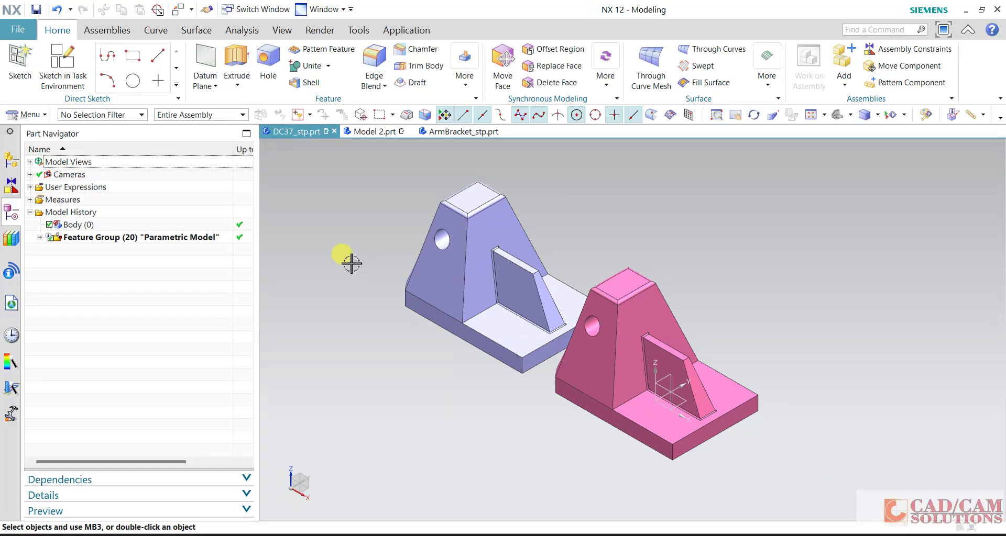
shift+middle_drag(351, 263, 379, 273)
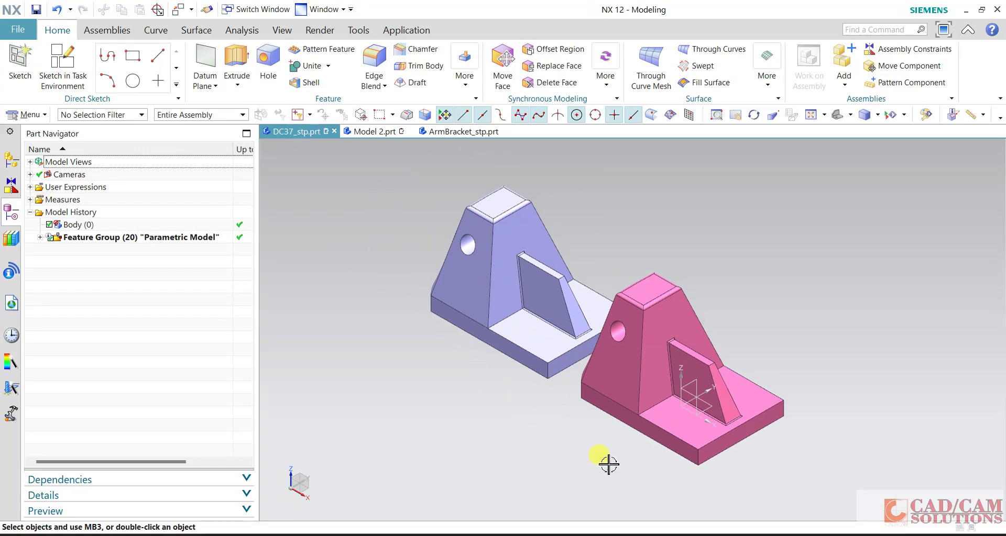